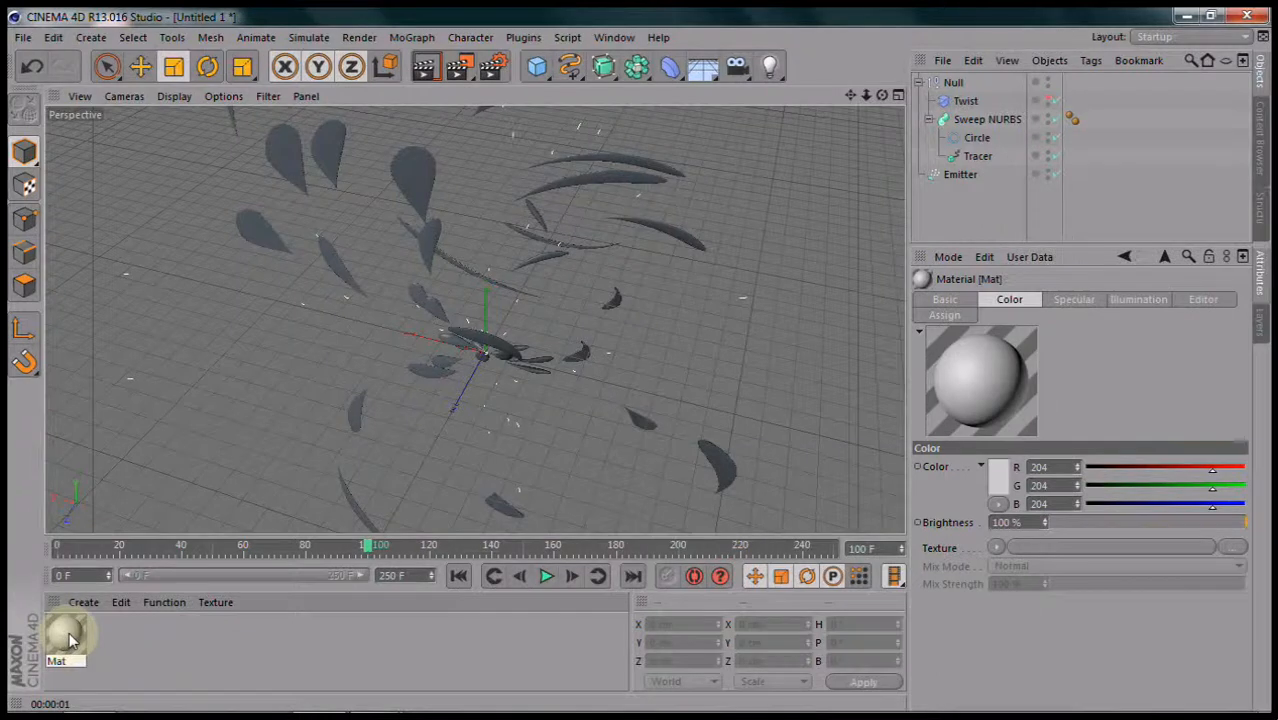
Apply the Mat material to the Null and switch its channels so that only Luminance is active, with Color and Specular off.
drag(66, 638, 952, 84)
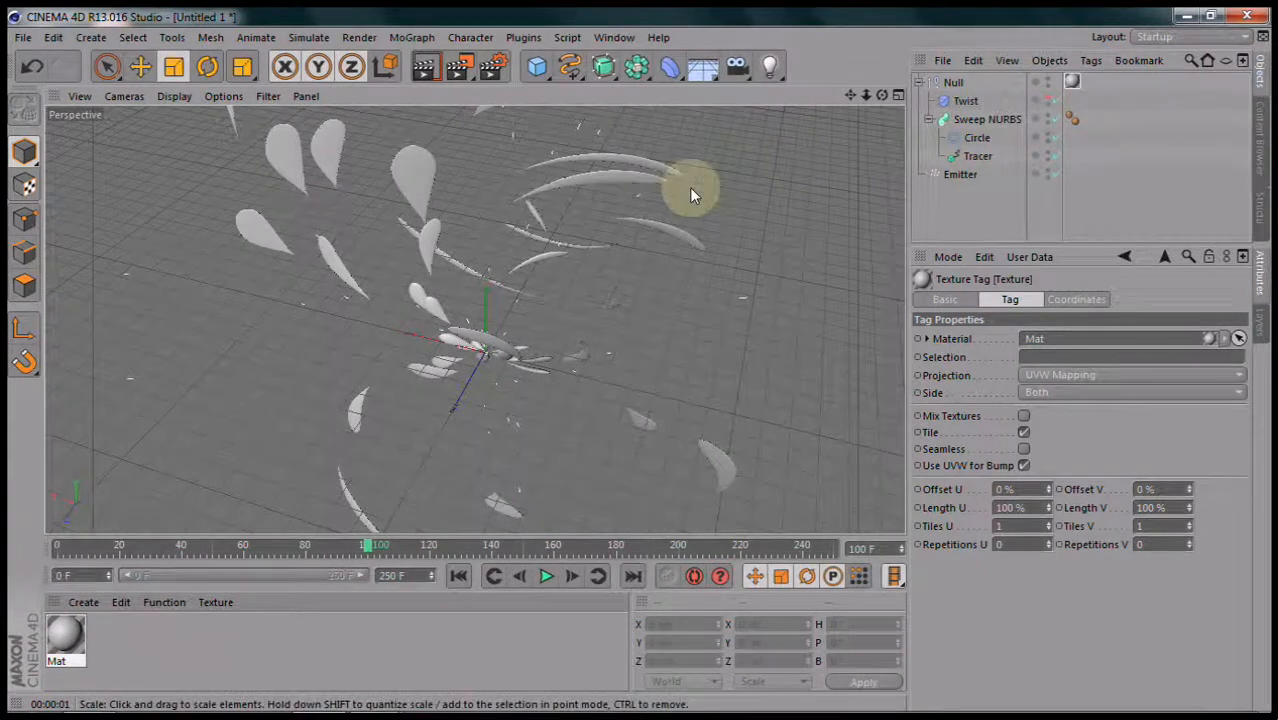
double_click(66, 640)
click(373, 491)
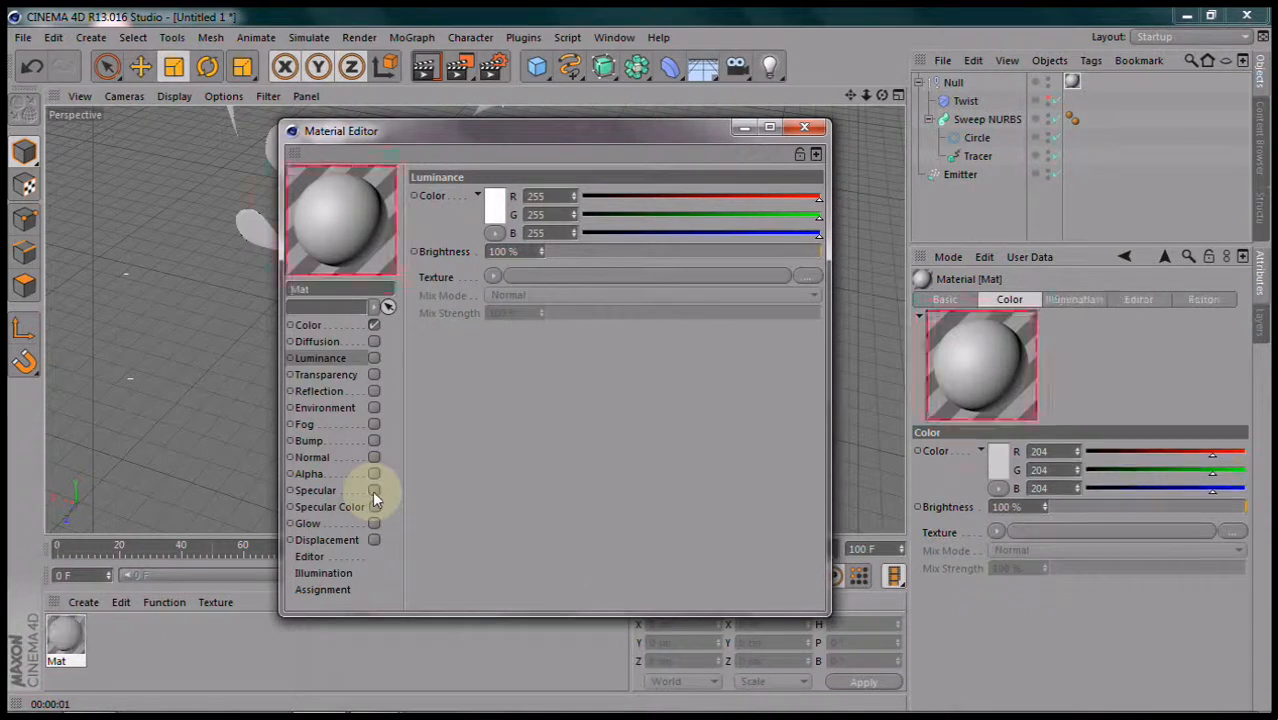
click(375, 360)
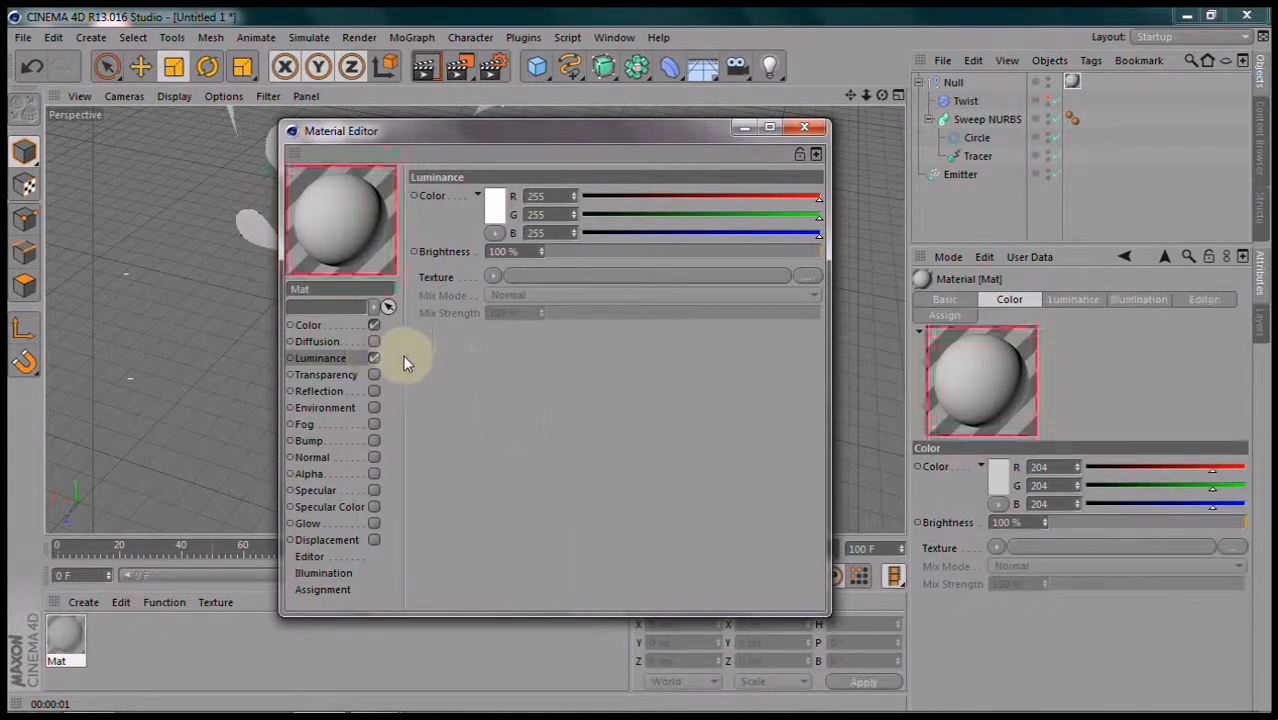
click(374, 325)
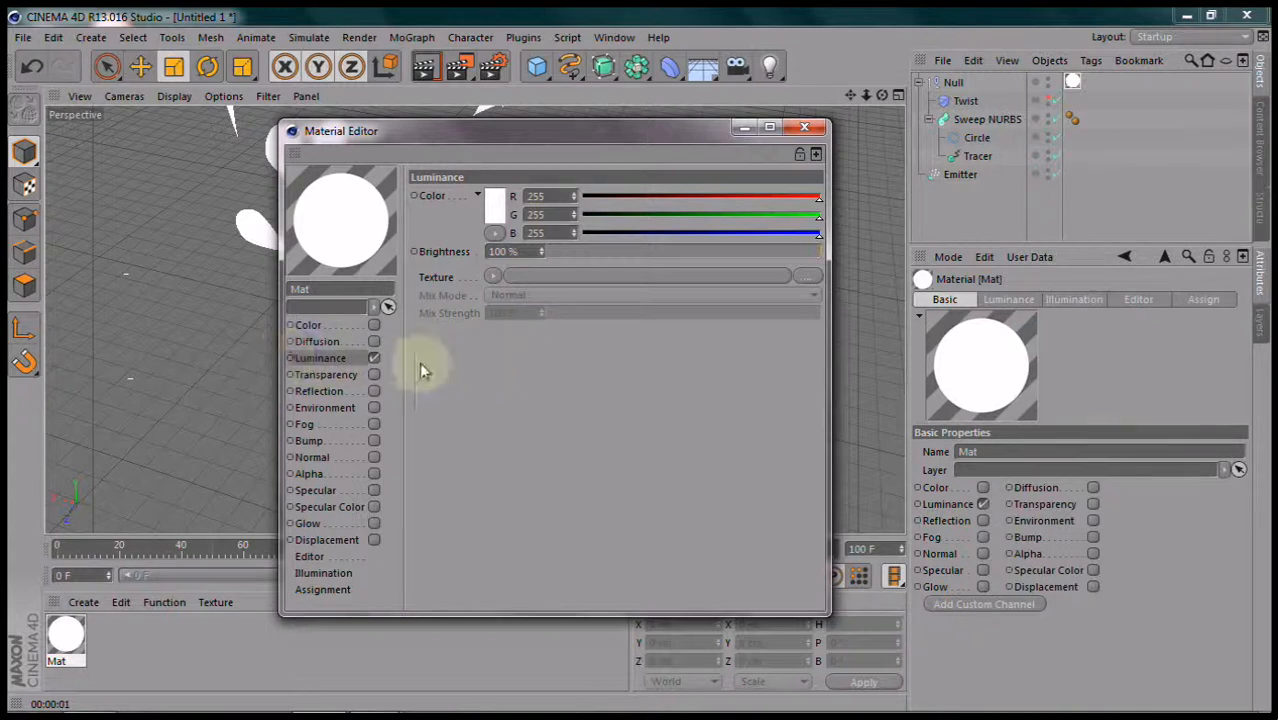
Load a Noise shader as the Luminance texture and set its noise type to Ober.
click(492, 276)
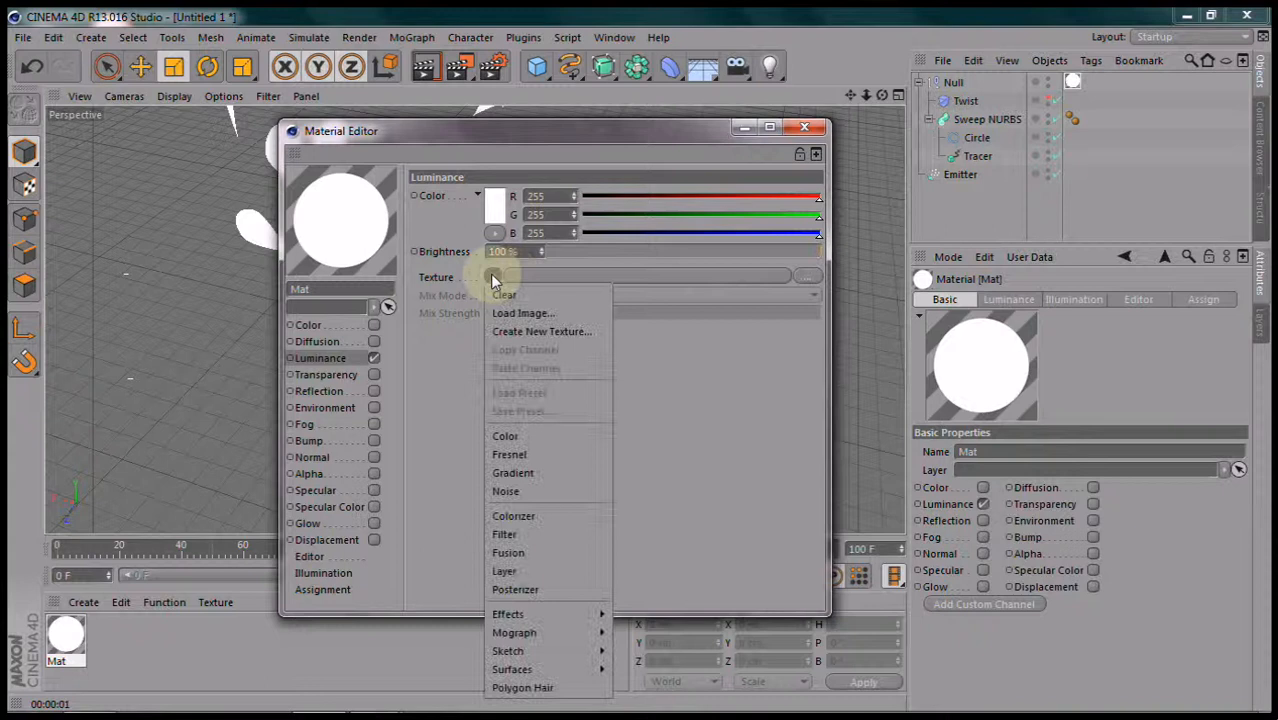
click(546, 491)
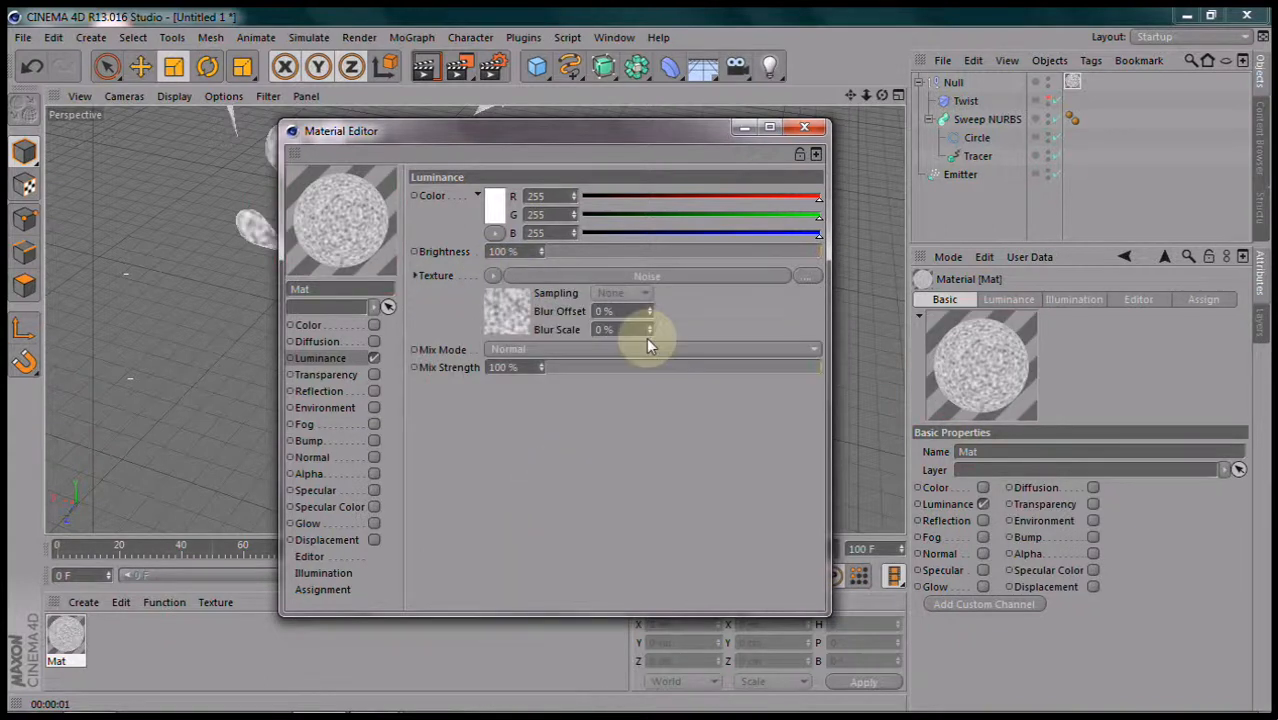
click(656, 276)
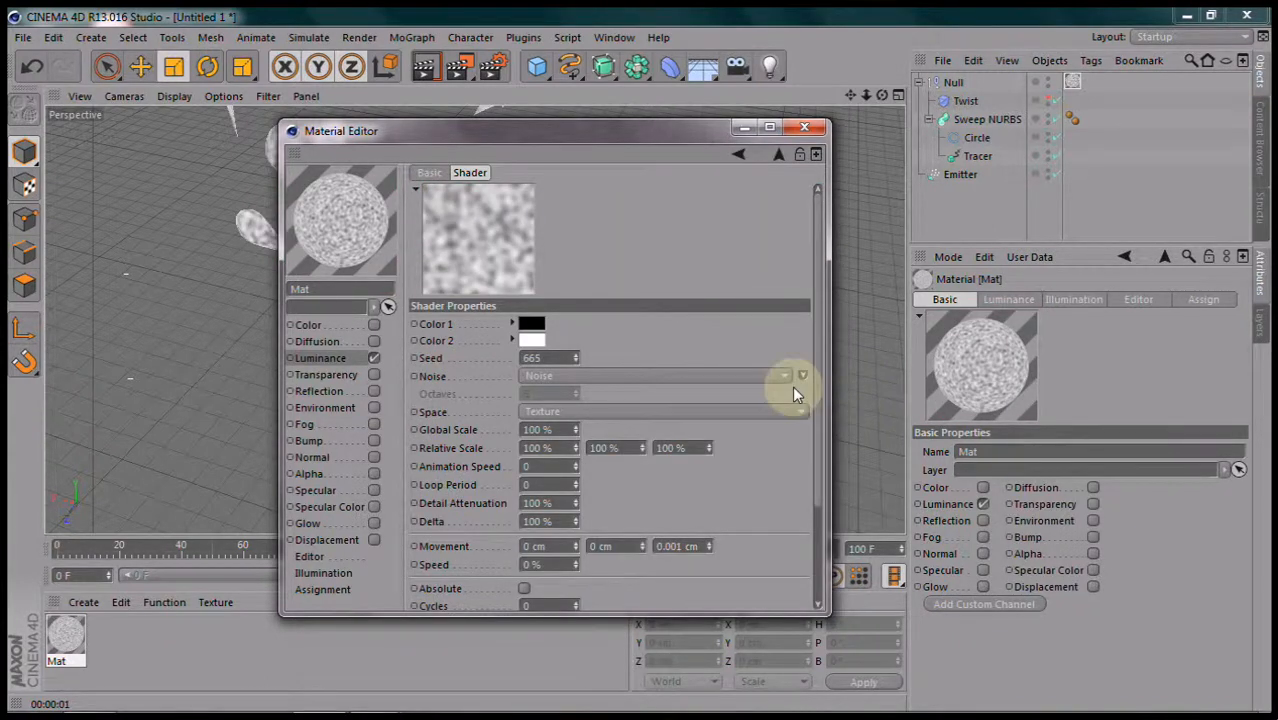
click(666, 375)
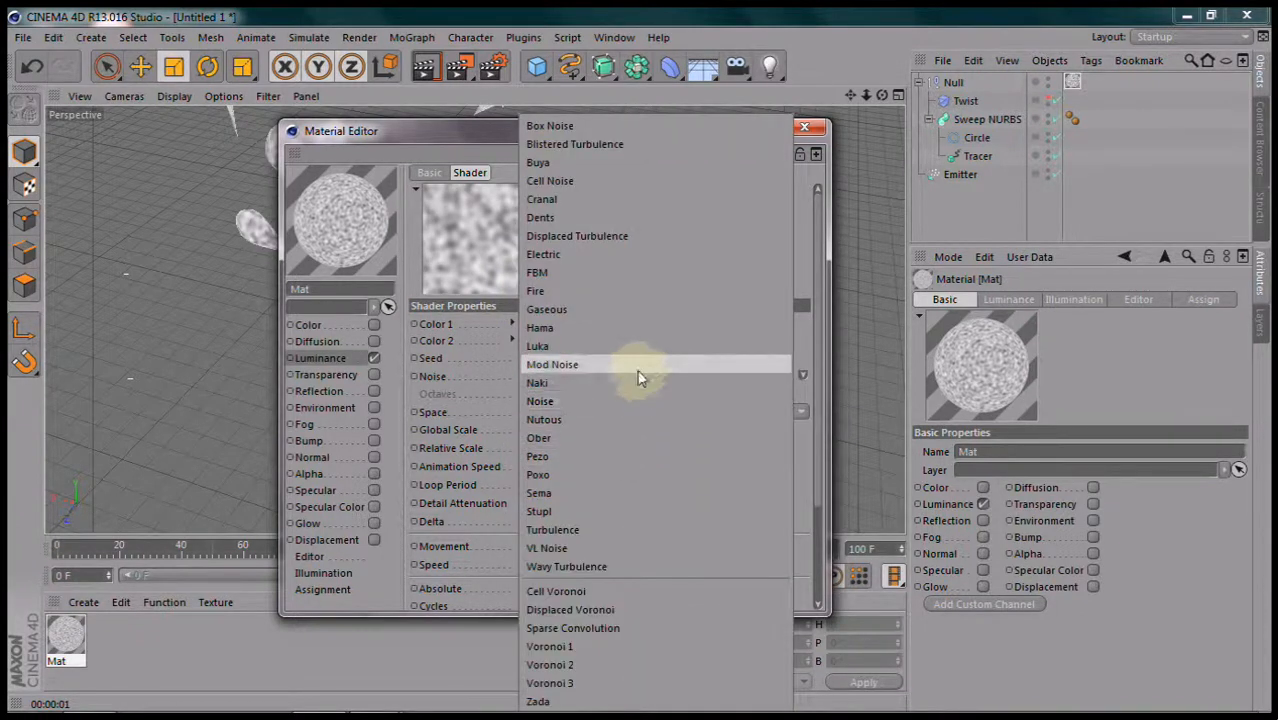
click(590, 439)
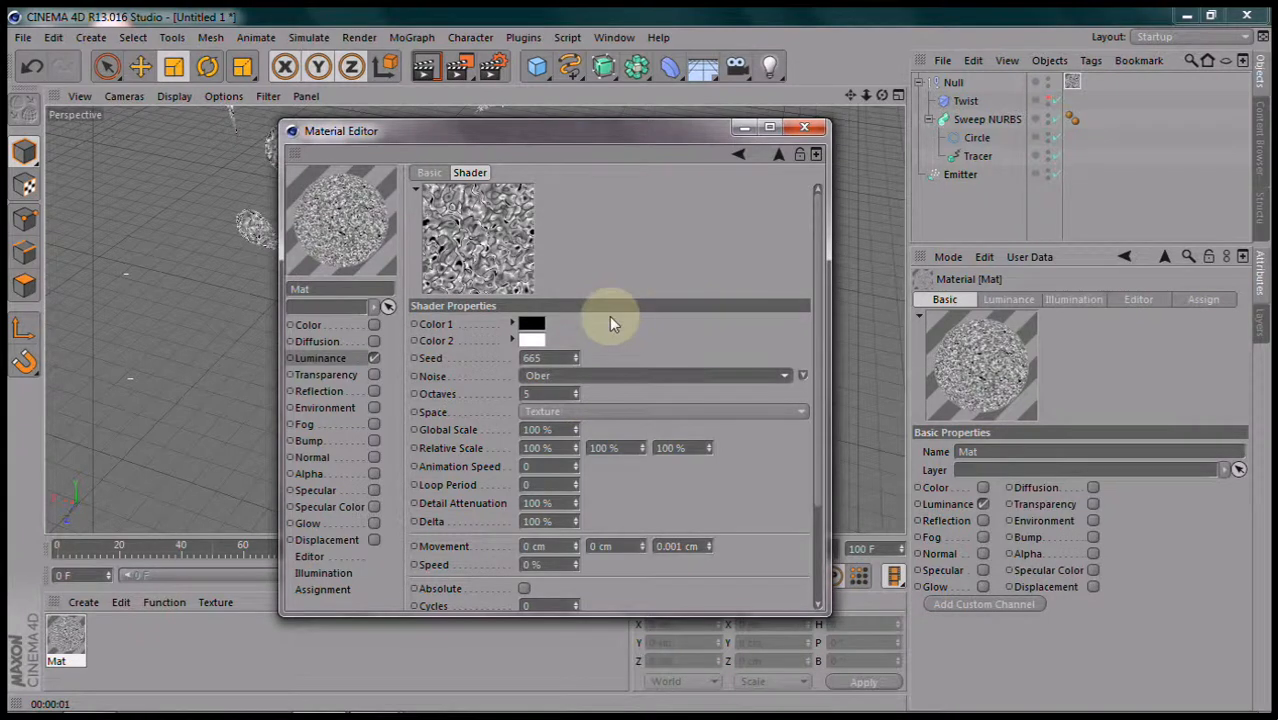
Set the noise shader's Global Scale to 5000 % and its Space to World.
click(552, 429)
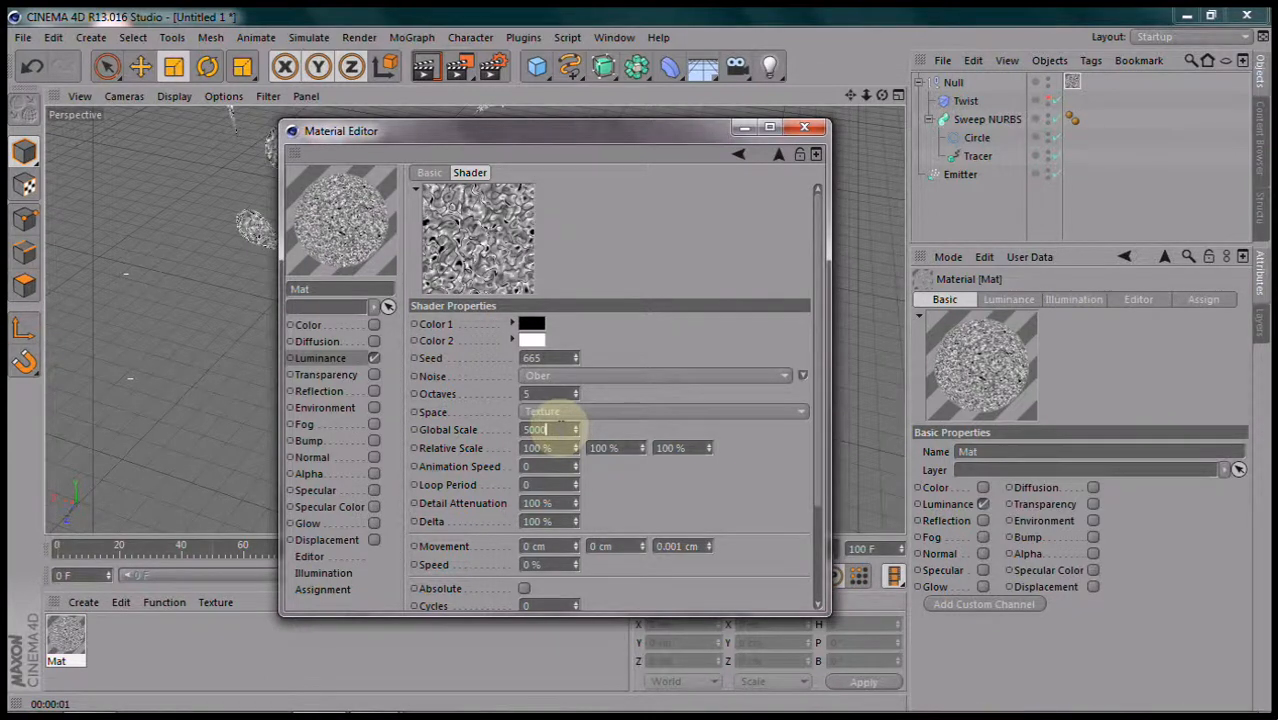
text(5000)
key(Return)
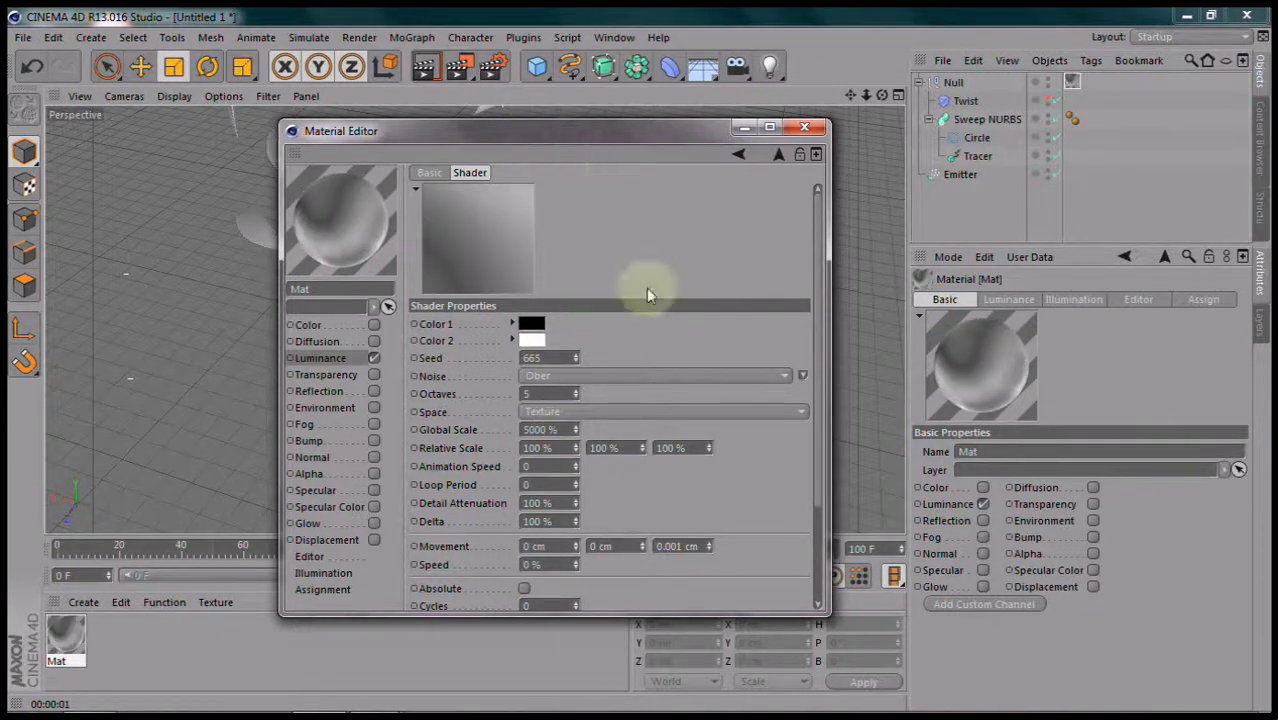
click(627, 413)
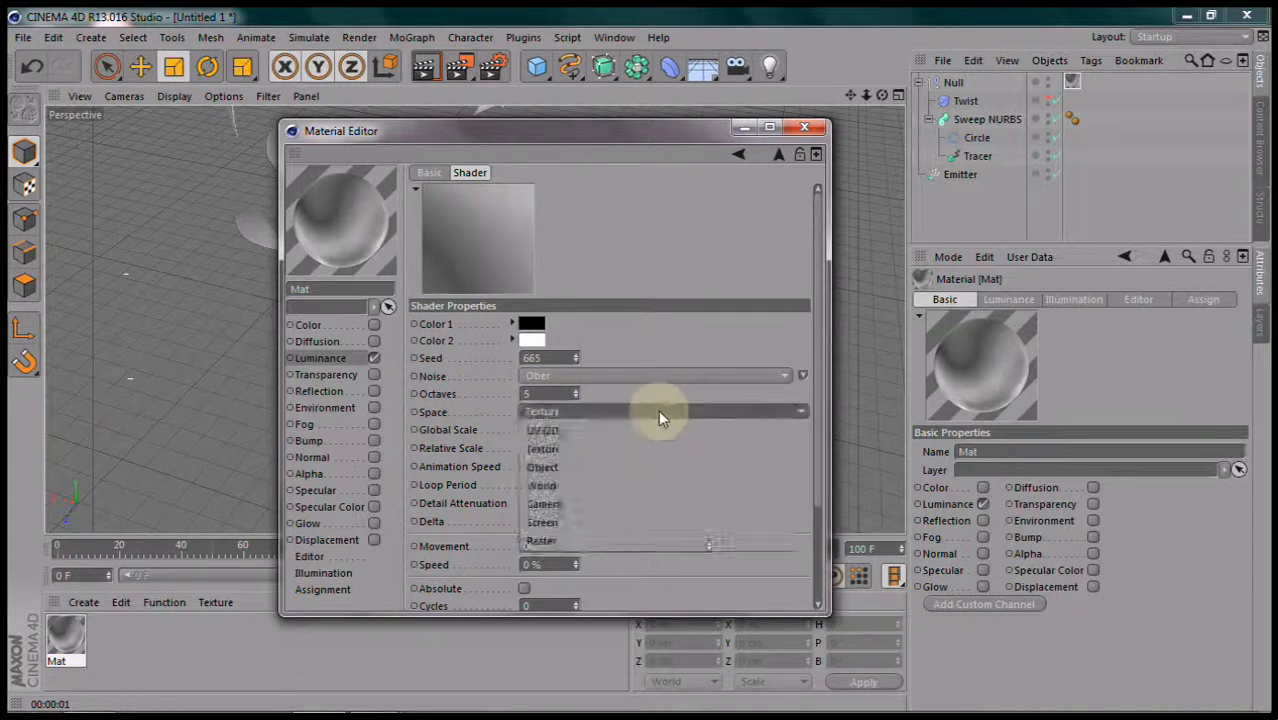
click(585, 487)
Render the perspective view to preview the noise on the swept shapes.
drag(585, 133, 941, 149)
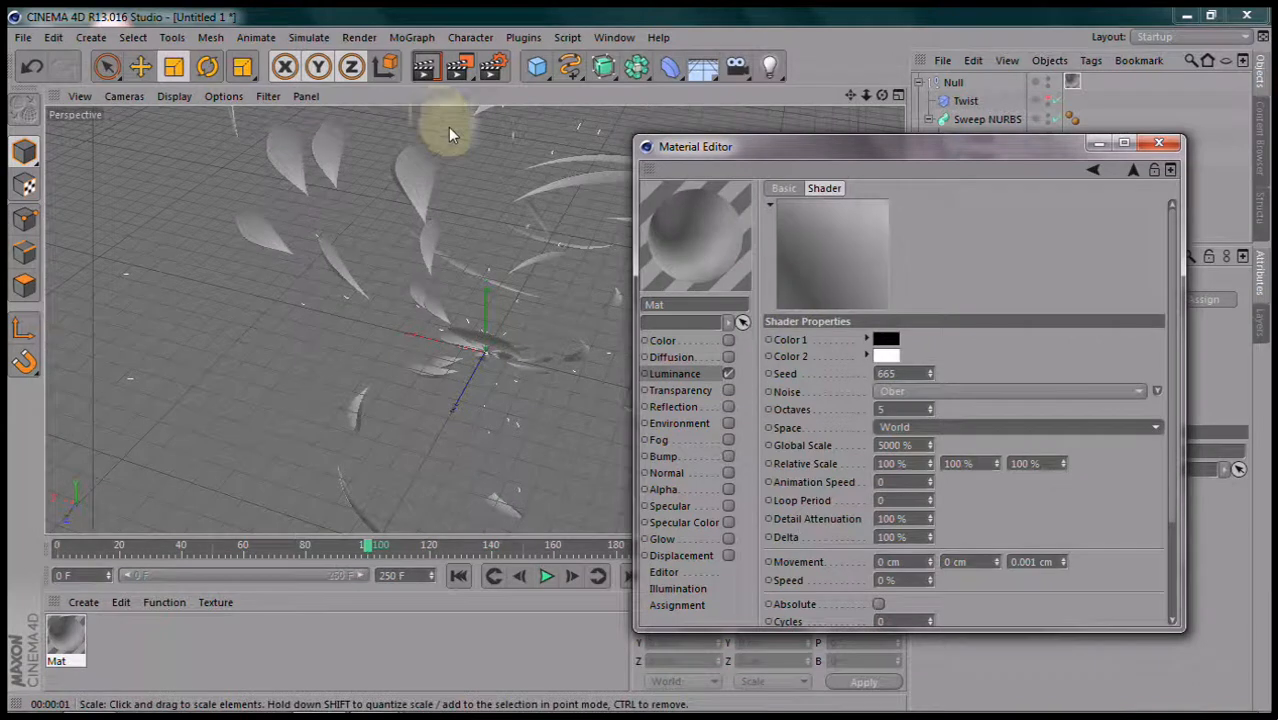
click(427, 70)
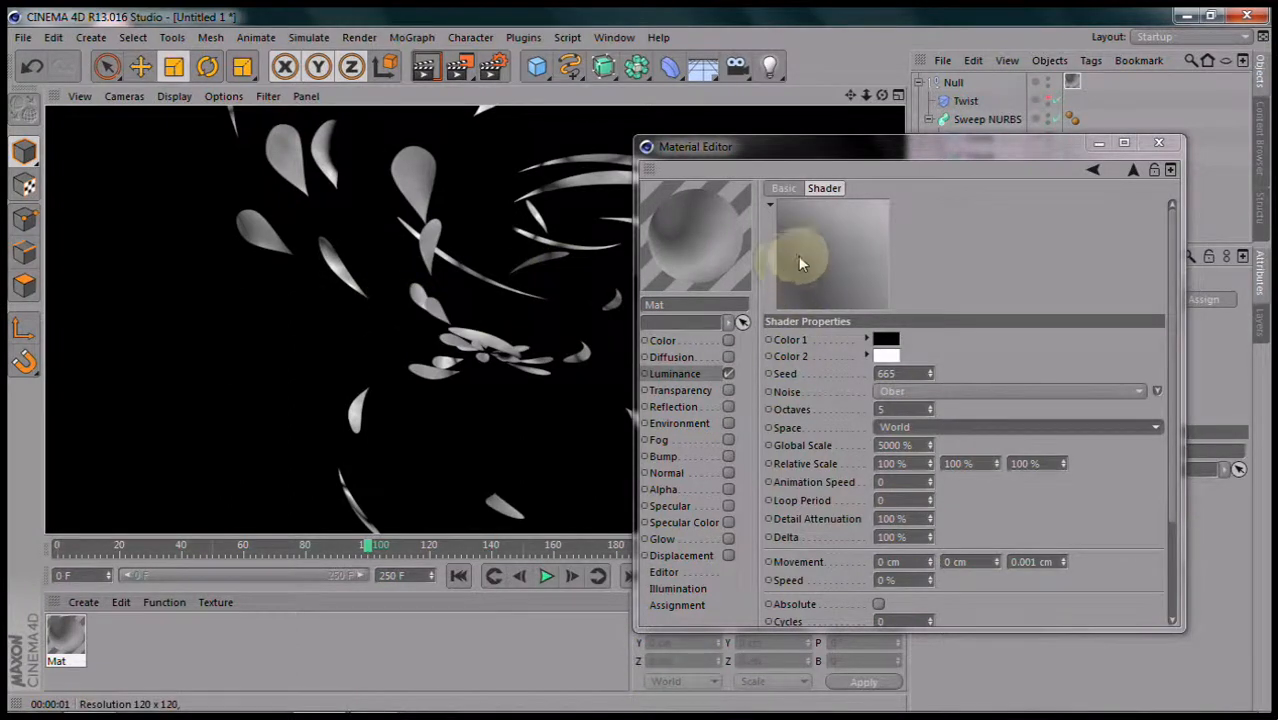
drag(866, 146, 652, 148)
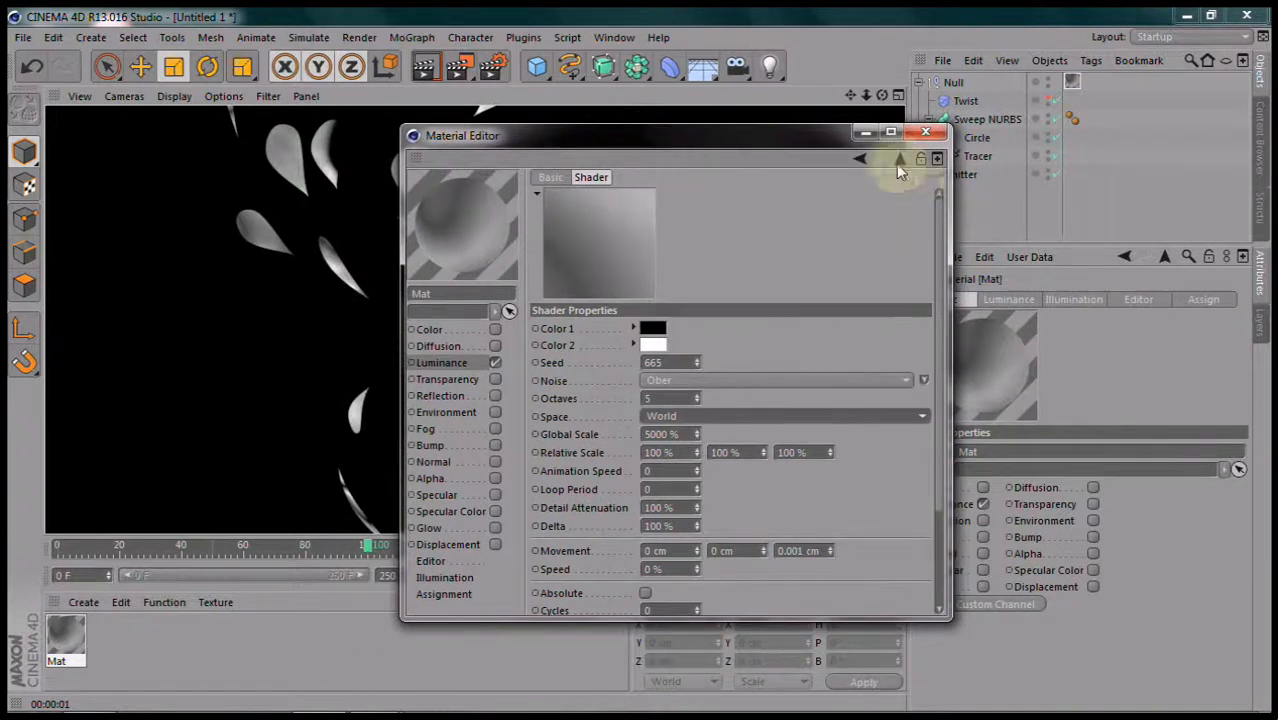
Wrap the Luminance noise texture in a Colorizer shader and open the Colorizer's properties.
click(897, 160)
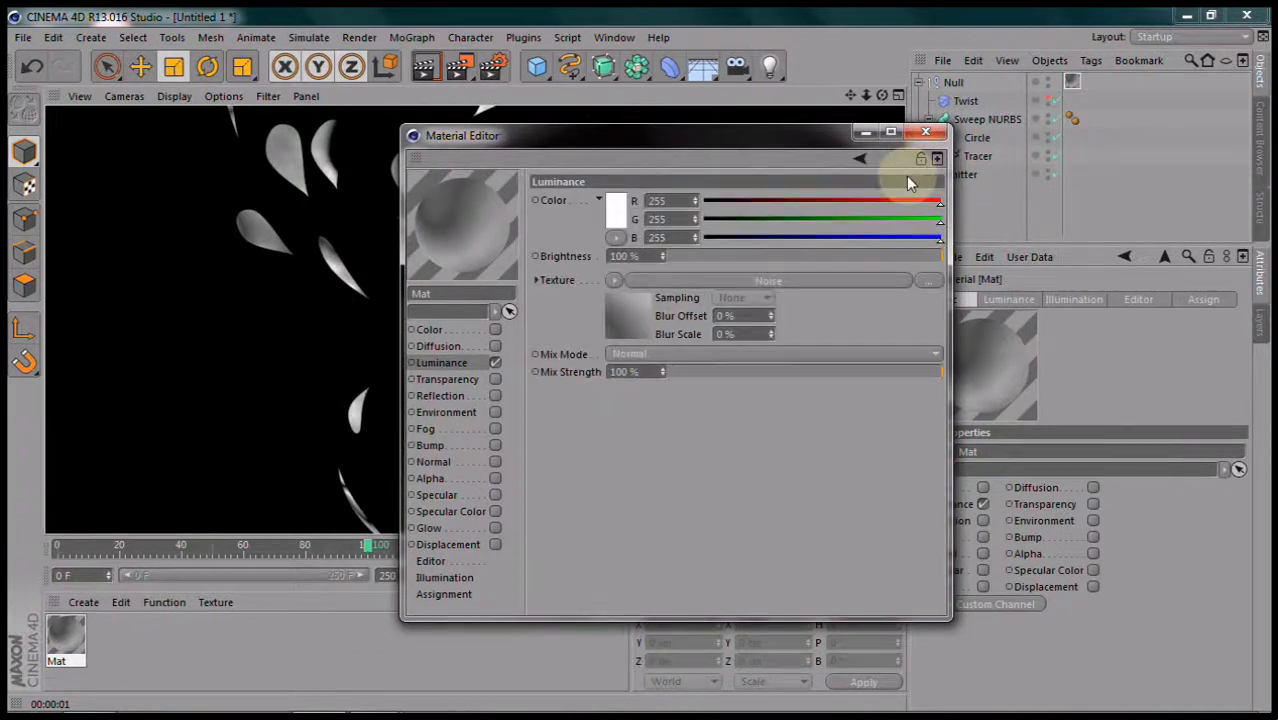
click(615, 284)
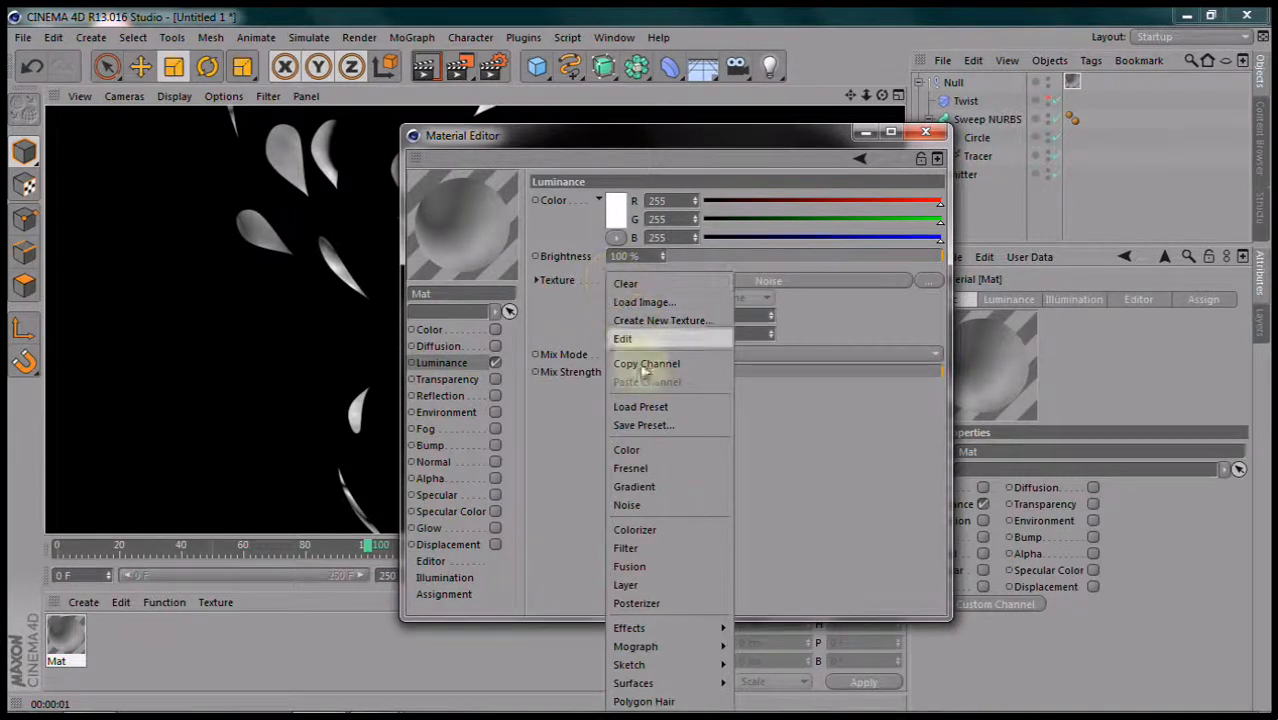
click(659, 529)
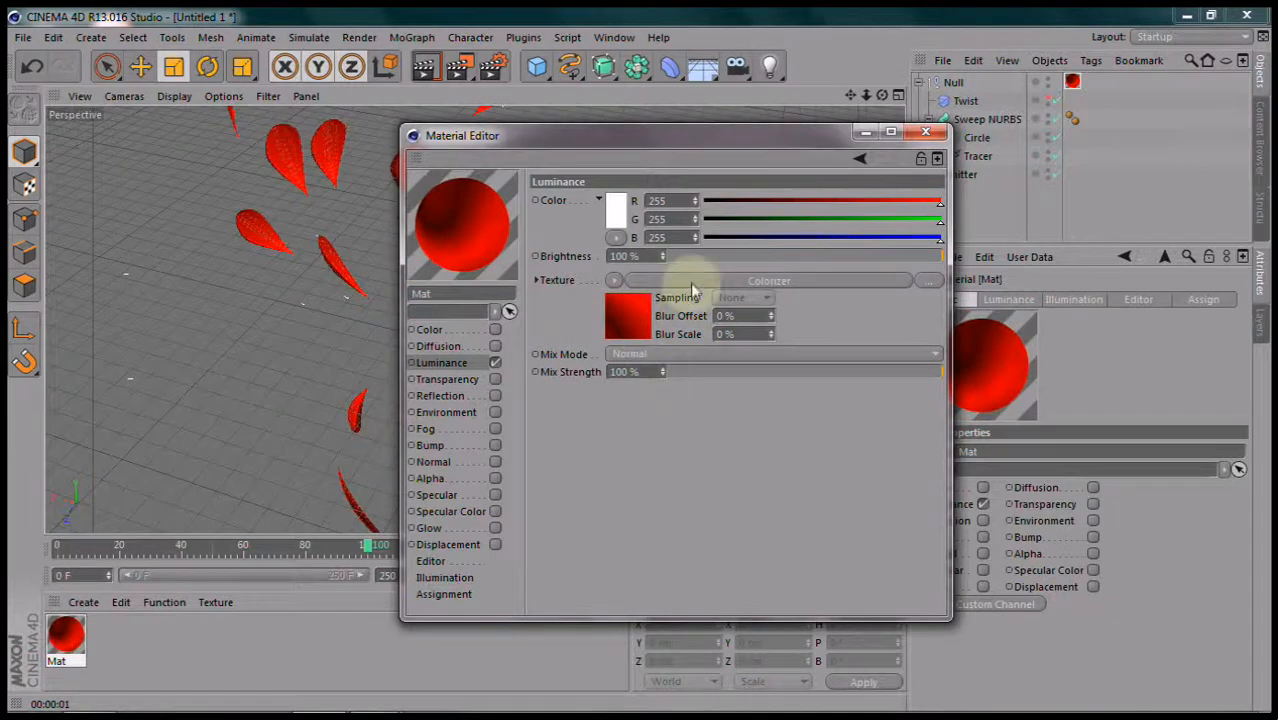
click(704, 279)
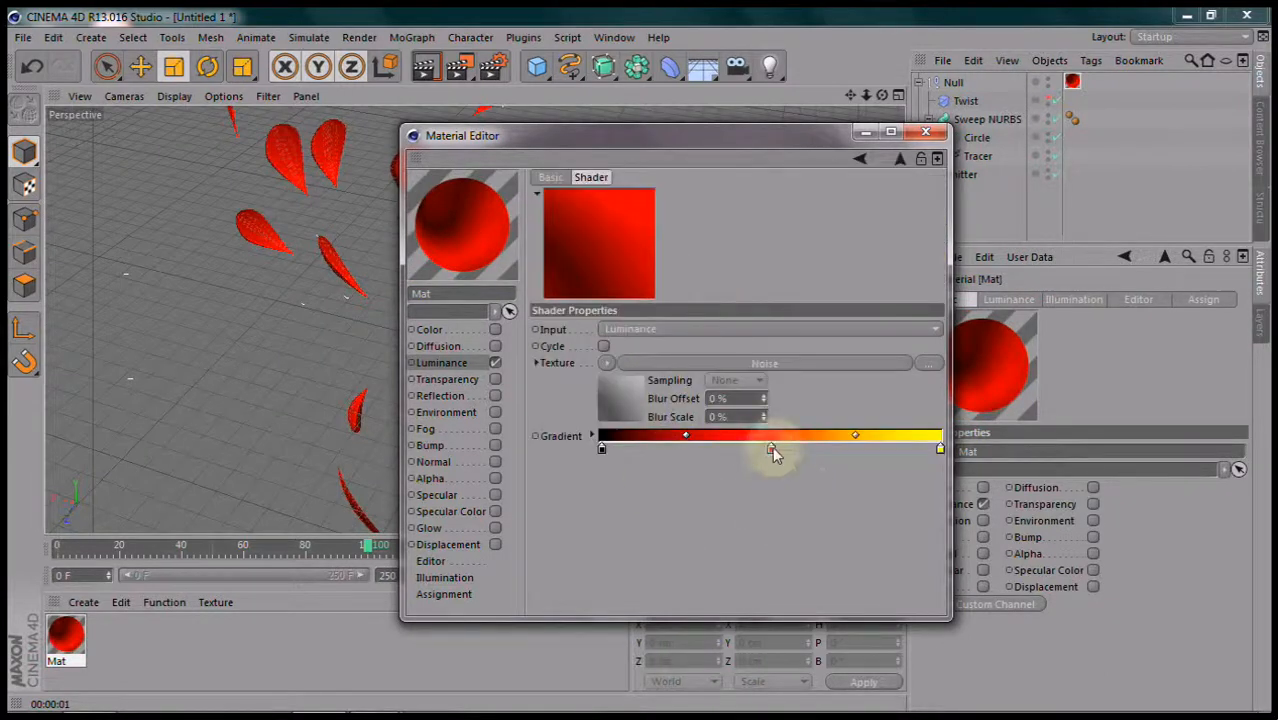
Recolor the Colorizer gradient's black knot to orange (RGB 234, 144, 59), then shift the orange and red knots toward the yellow end.
double_click(601, 449)
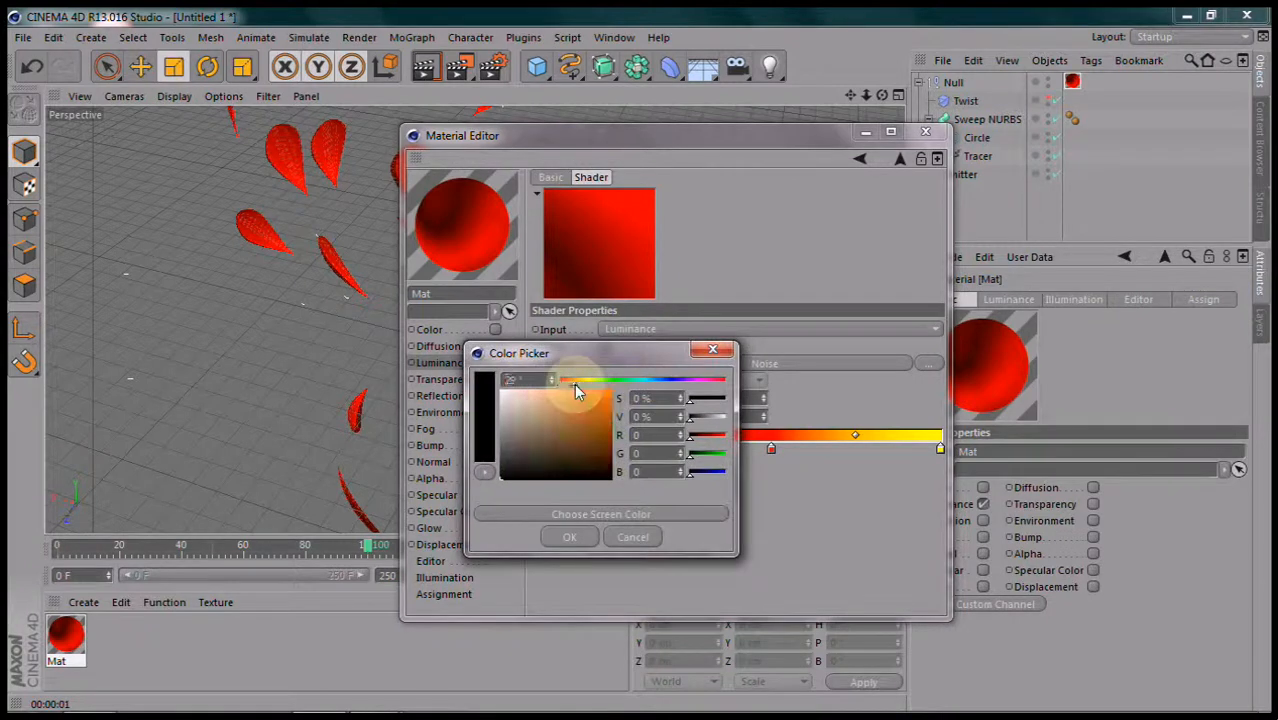
drag(577, 397, 585, 403)
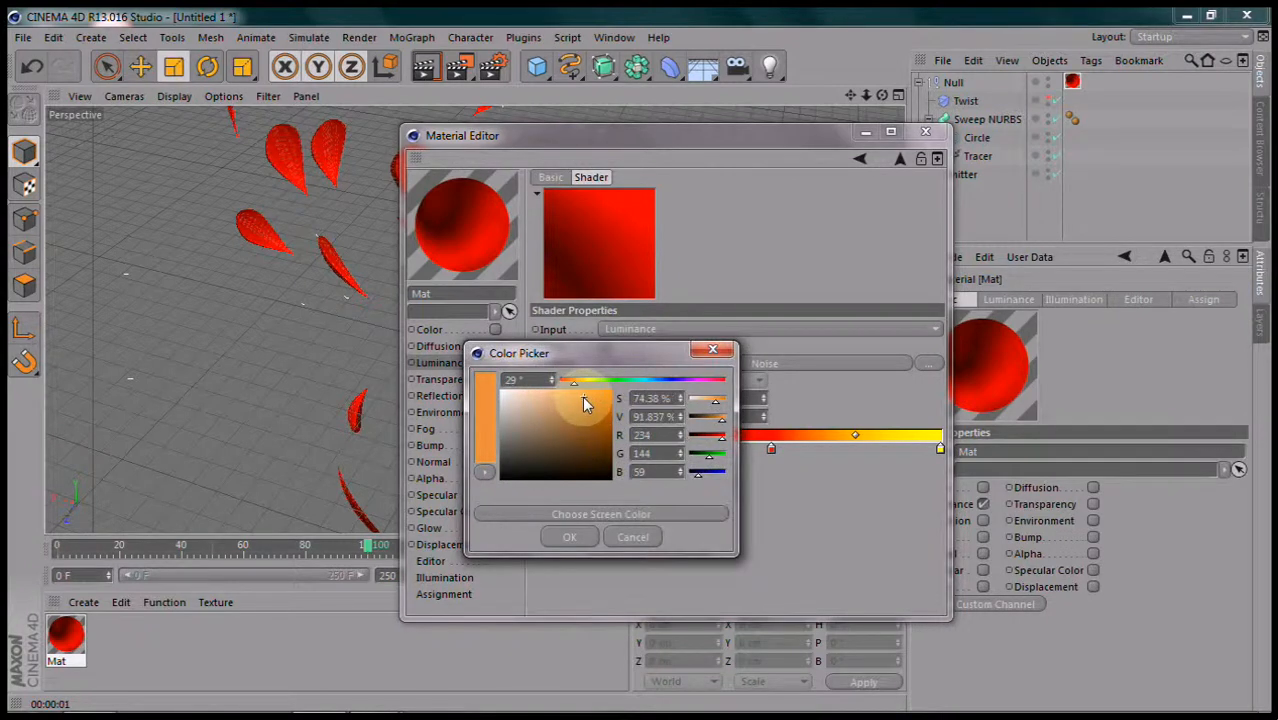
click(569, 537)
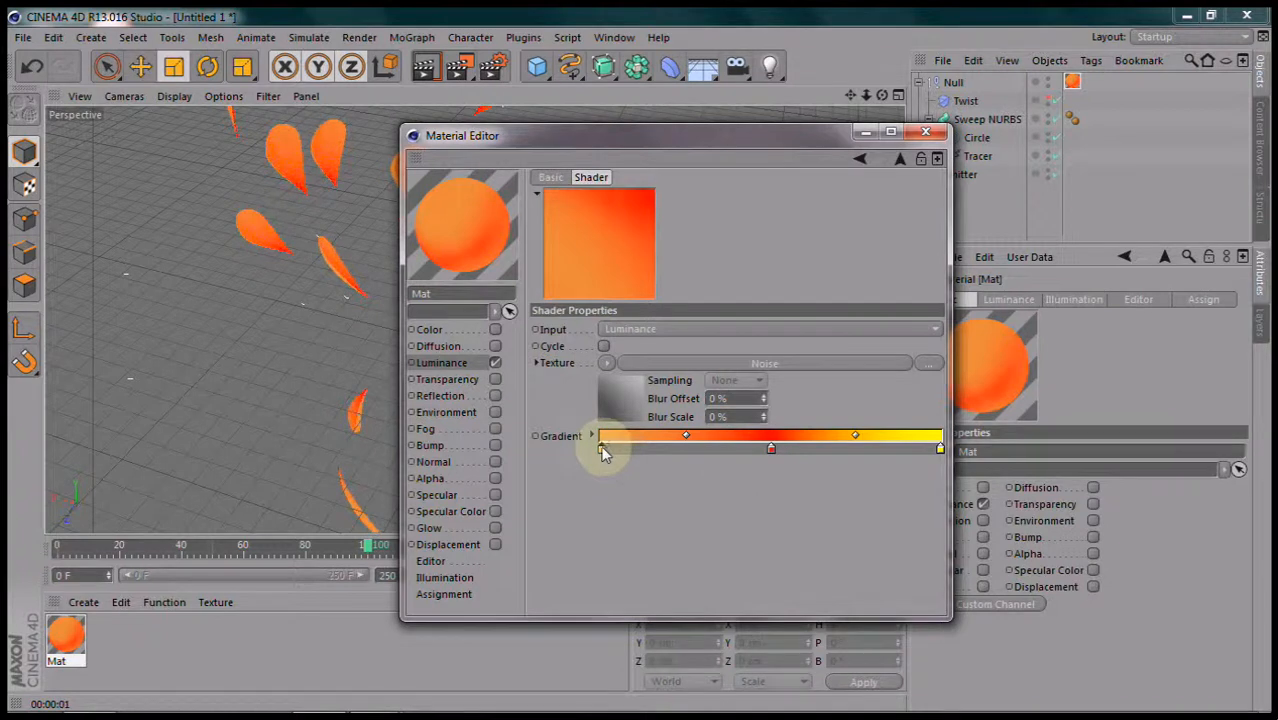
drag(602, 449, 661, 449)
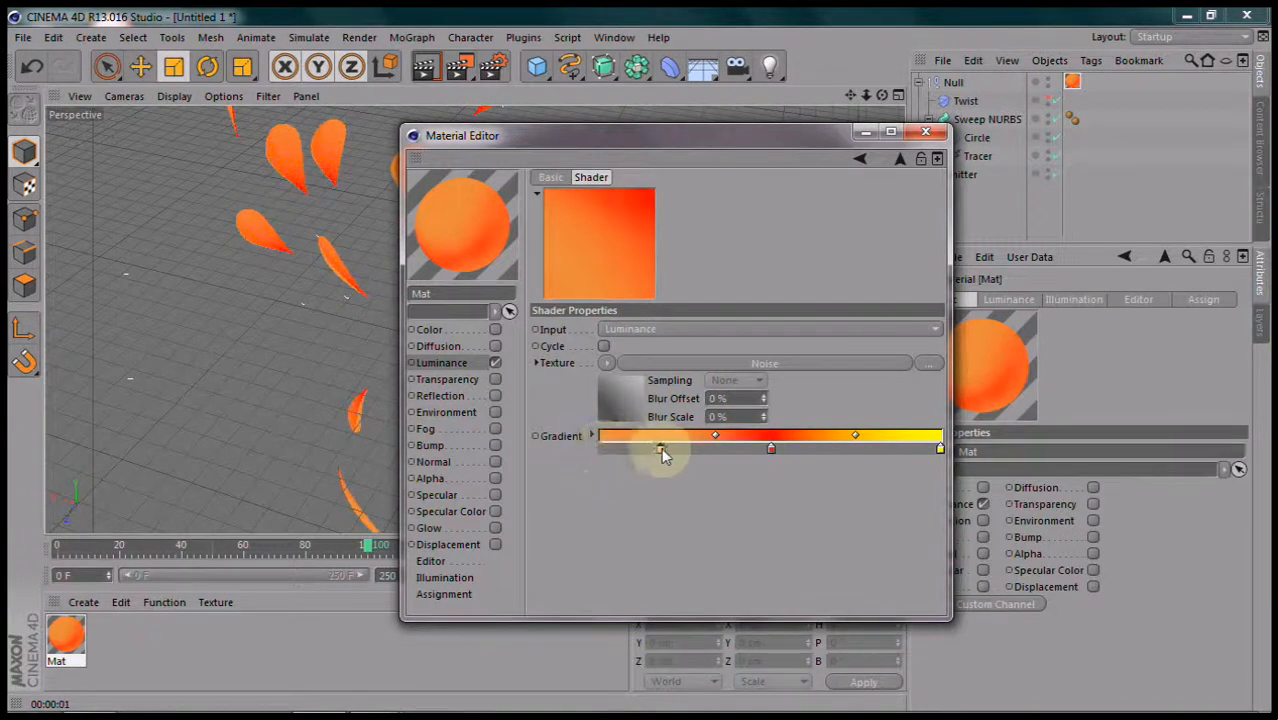
drag(770, 450, 833, 452)
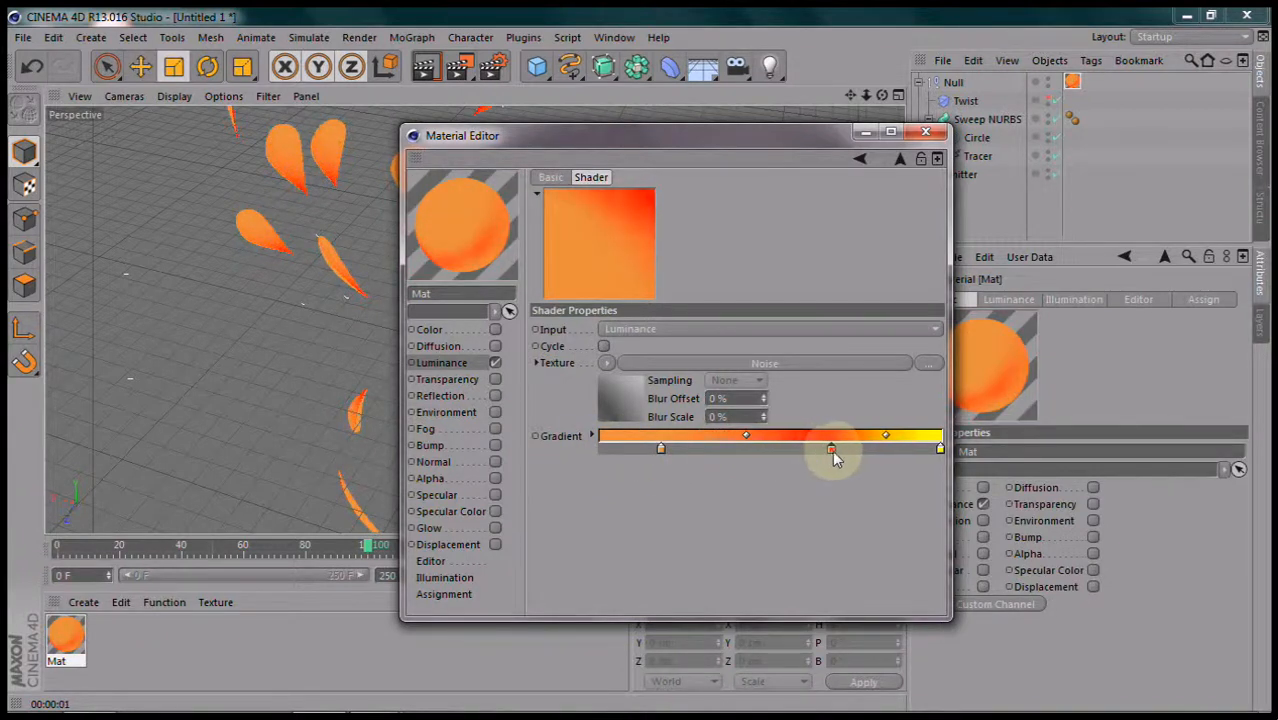
Add a white knot at the start of the Colorizer gradient.
click(602, 451)
double_click(602, 451)
drag(612, 415, 476, 390)
click(569, 538)
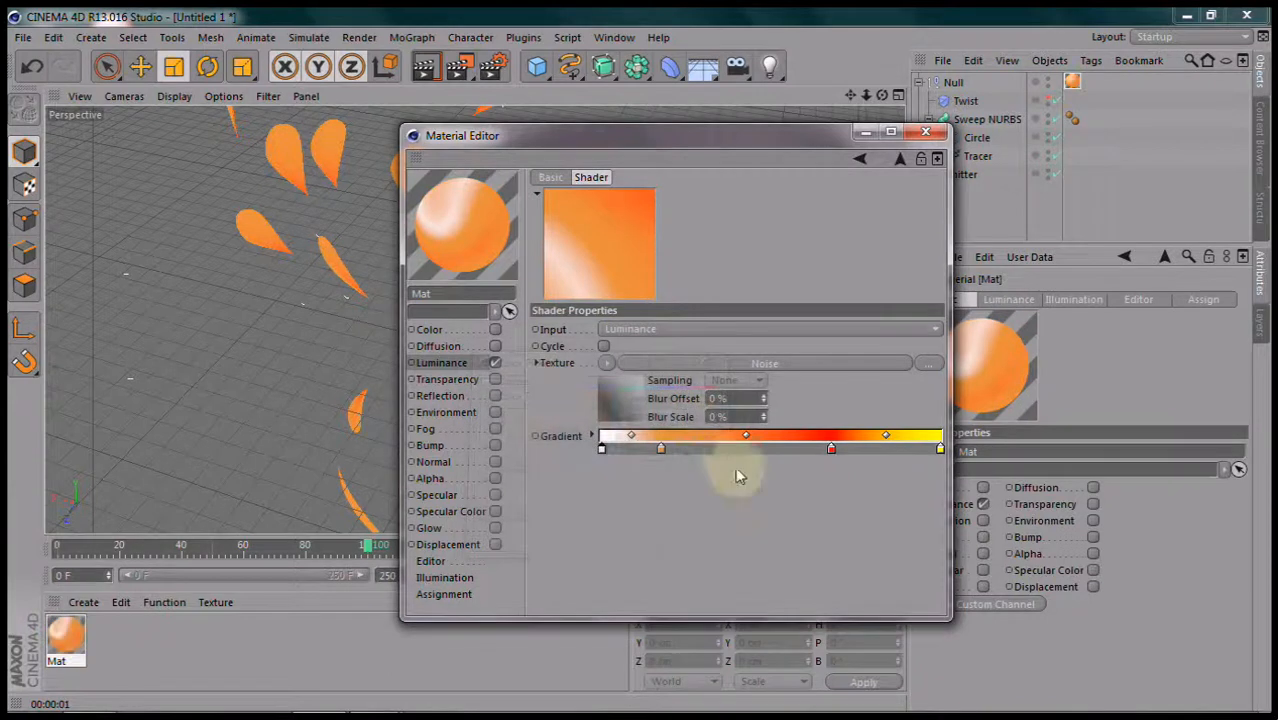
Rearrange the gradient knots in the order white, red, orange, yellow, with yellow just past the middle, and render the view.
drag(661, 448, 713, 448)
drag(833, 449, 793, 457)
drag(656, 455, 758, 443)
drag(867, 442, 851, 443)
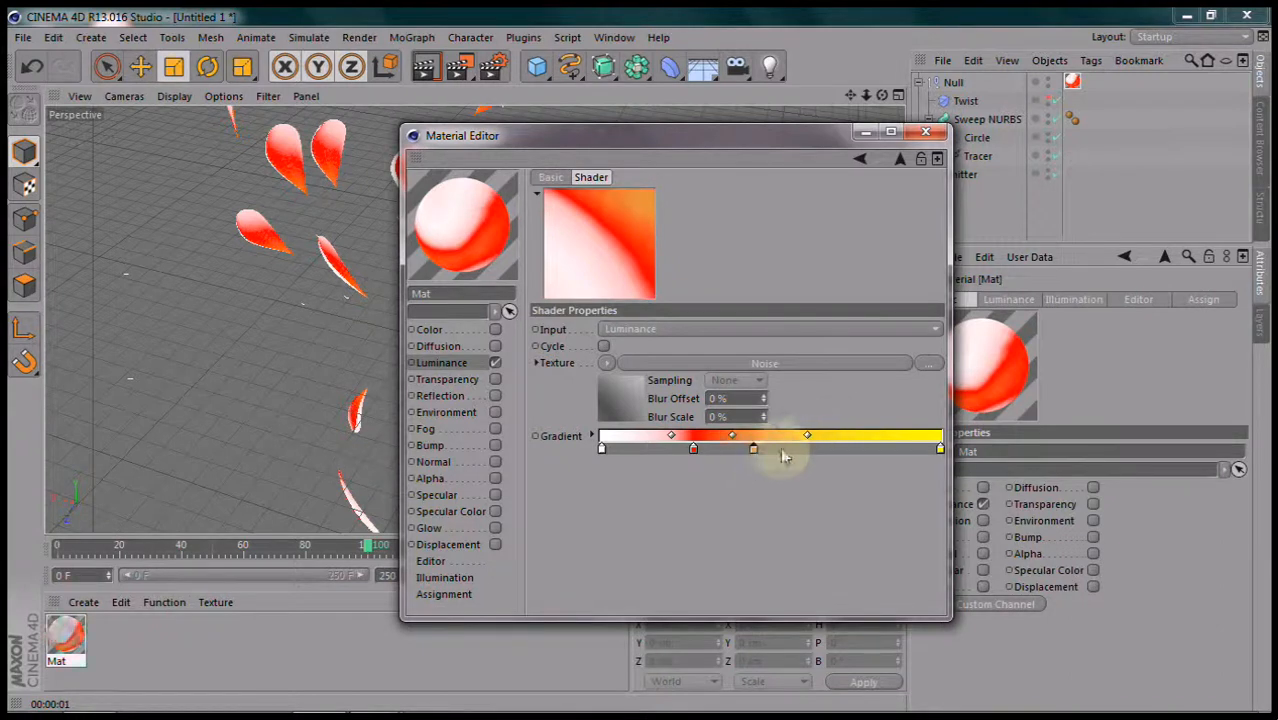
drag(940, 449, 782, 452)
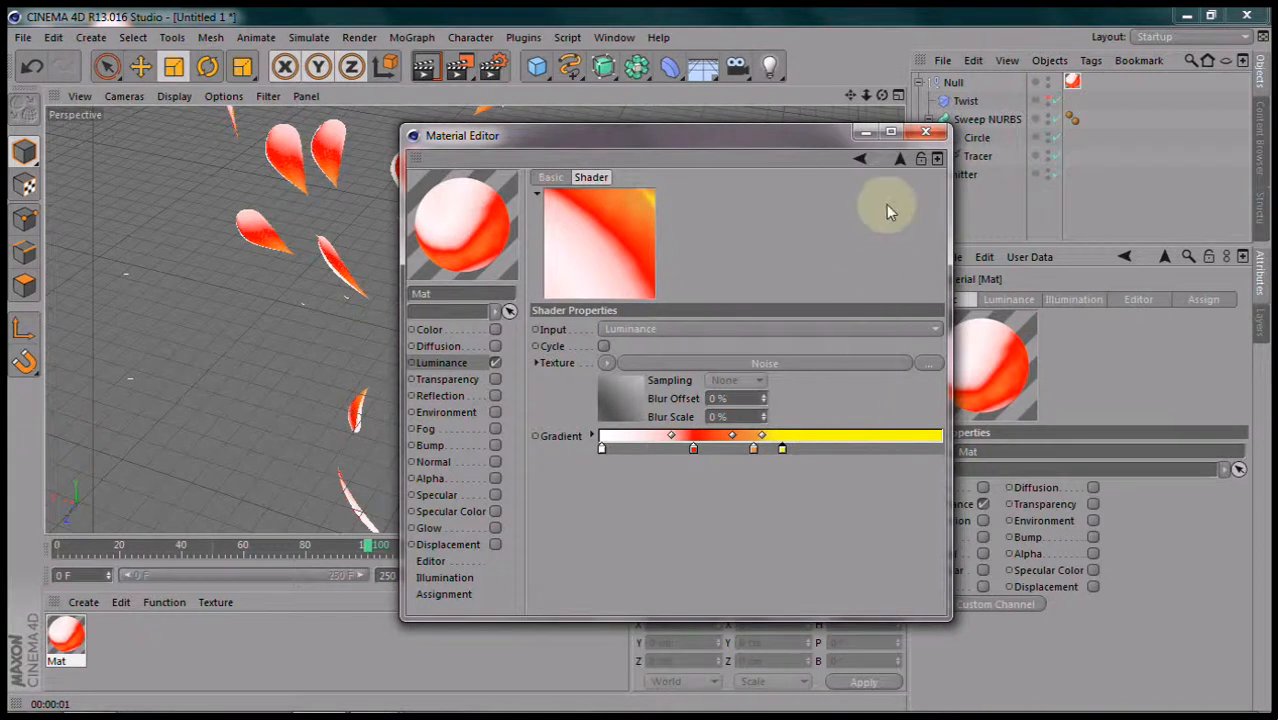
click(925, 131)
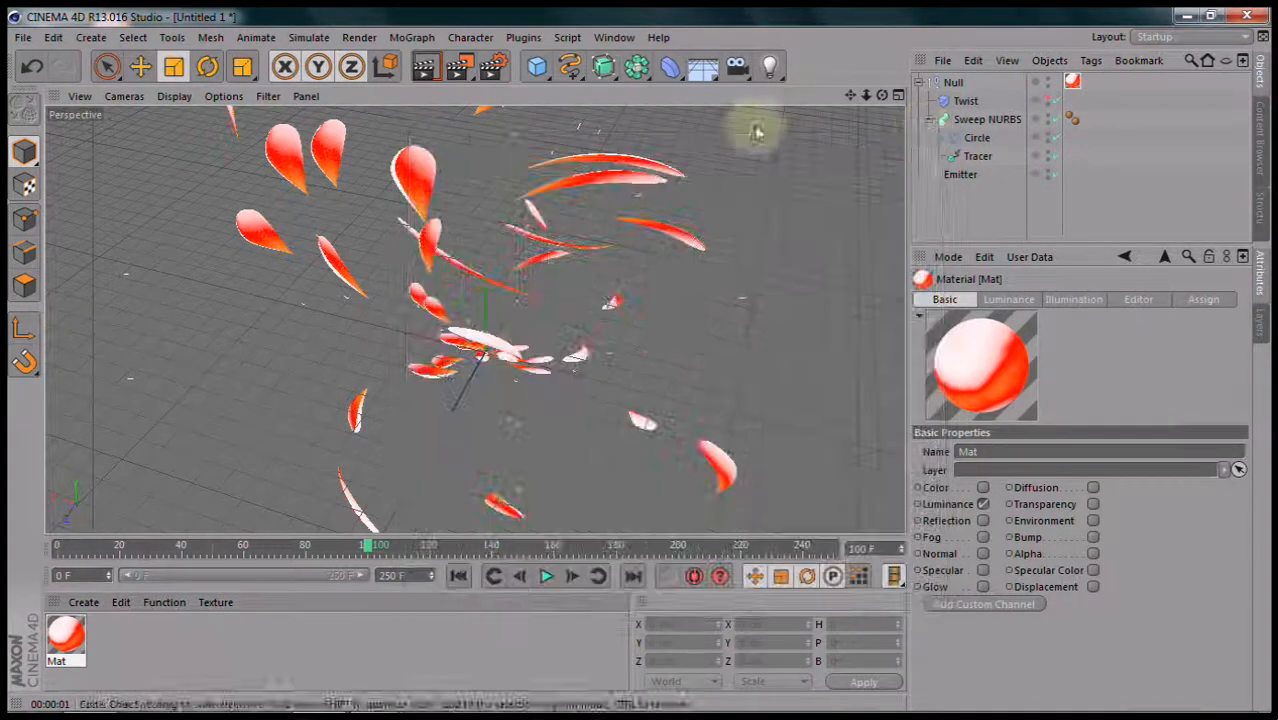
click(425, 67)
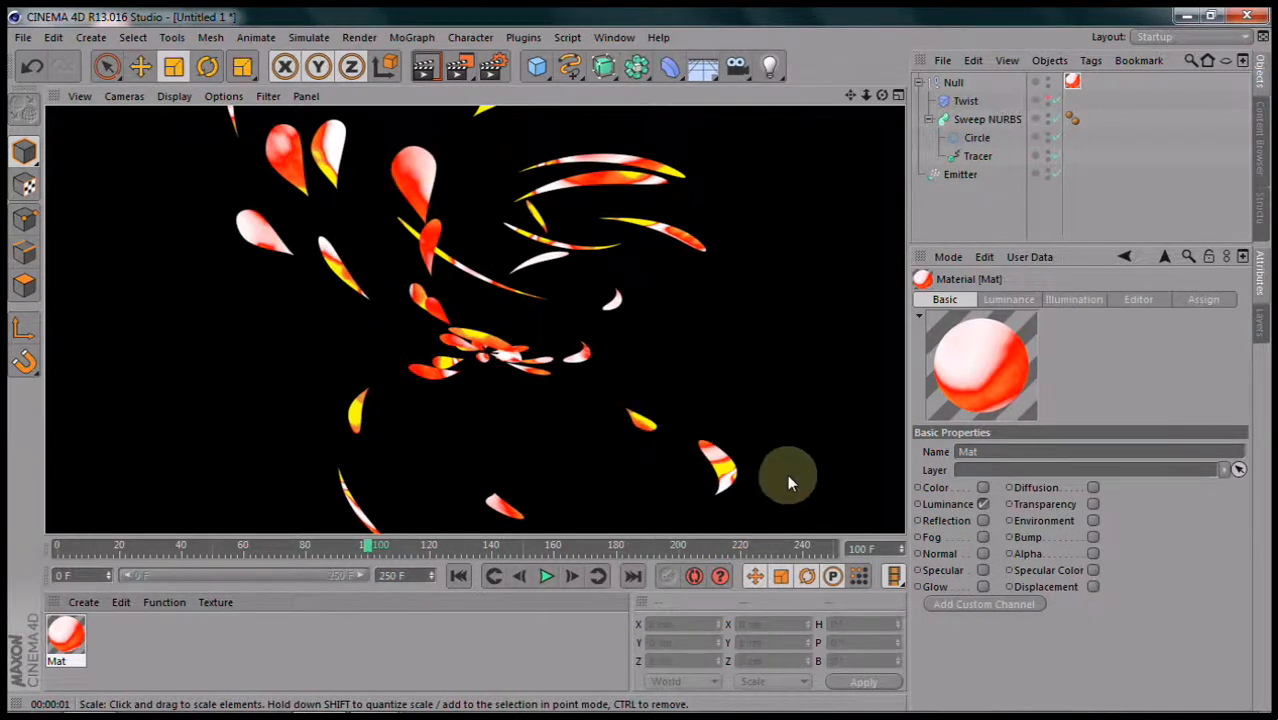
Enable the Glow channel on the Mat material and render the perspective view.
double_click(66, 638)
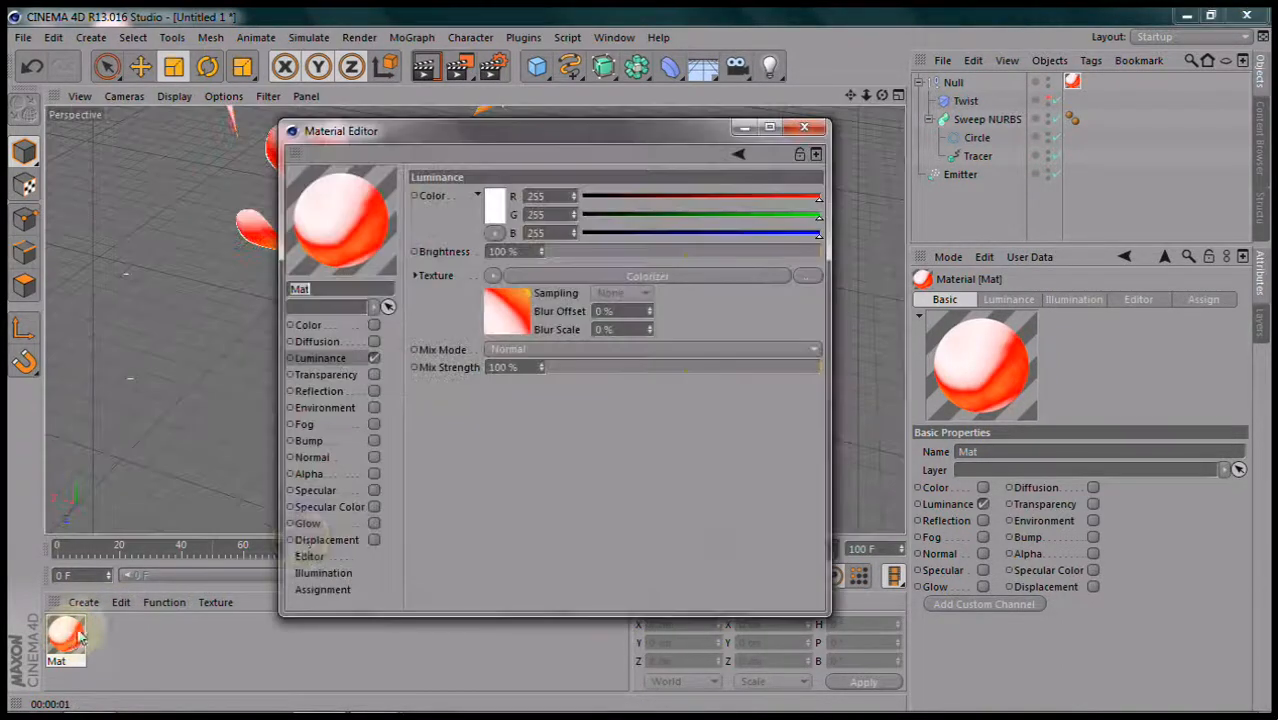
click(374, 523)
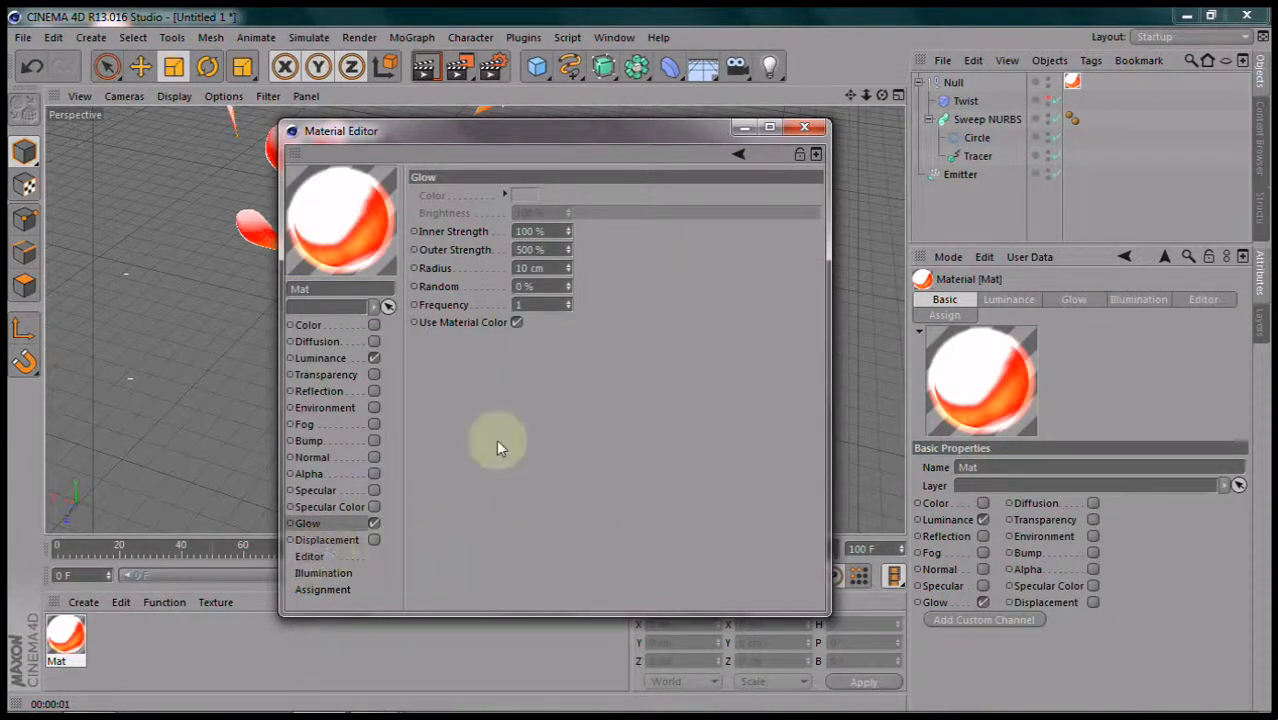
click(814, 128)
click(424, 66)
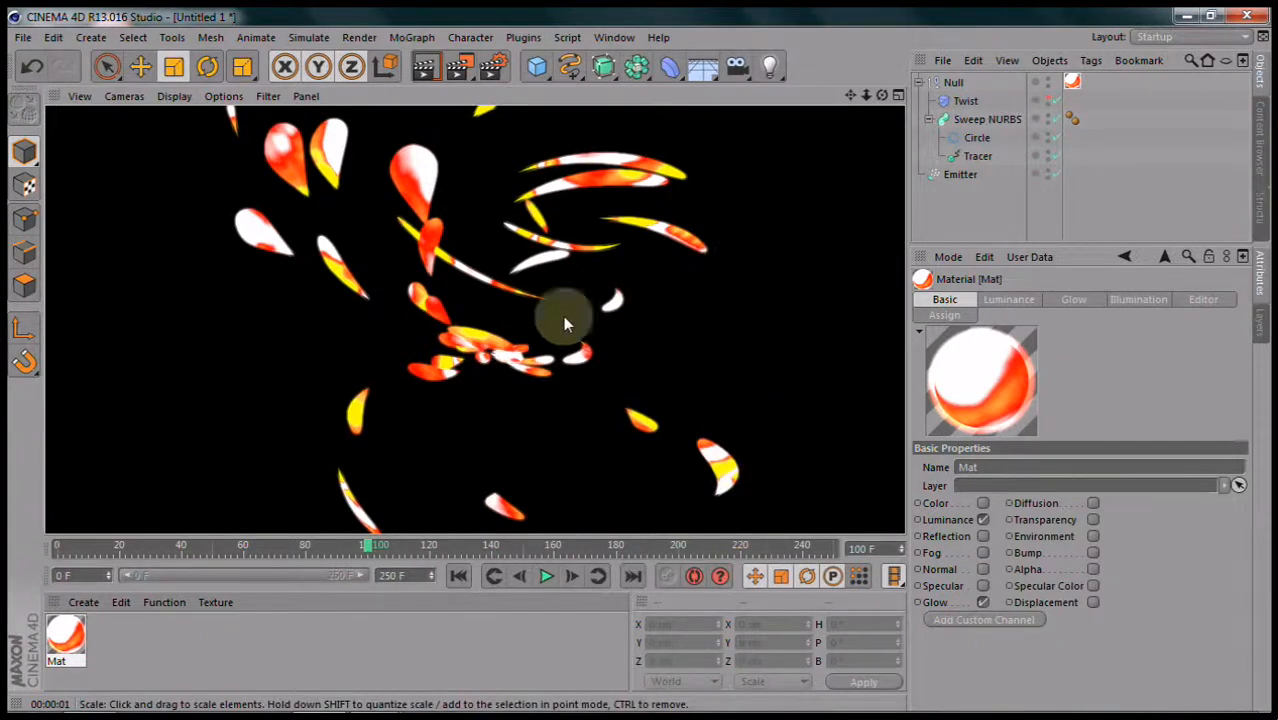
Review the QuickTime Movie save options and the available compression types in the render settings.
click(494, 70)
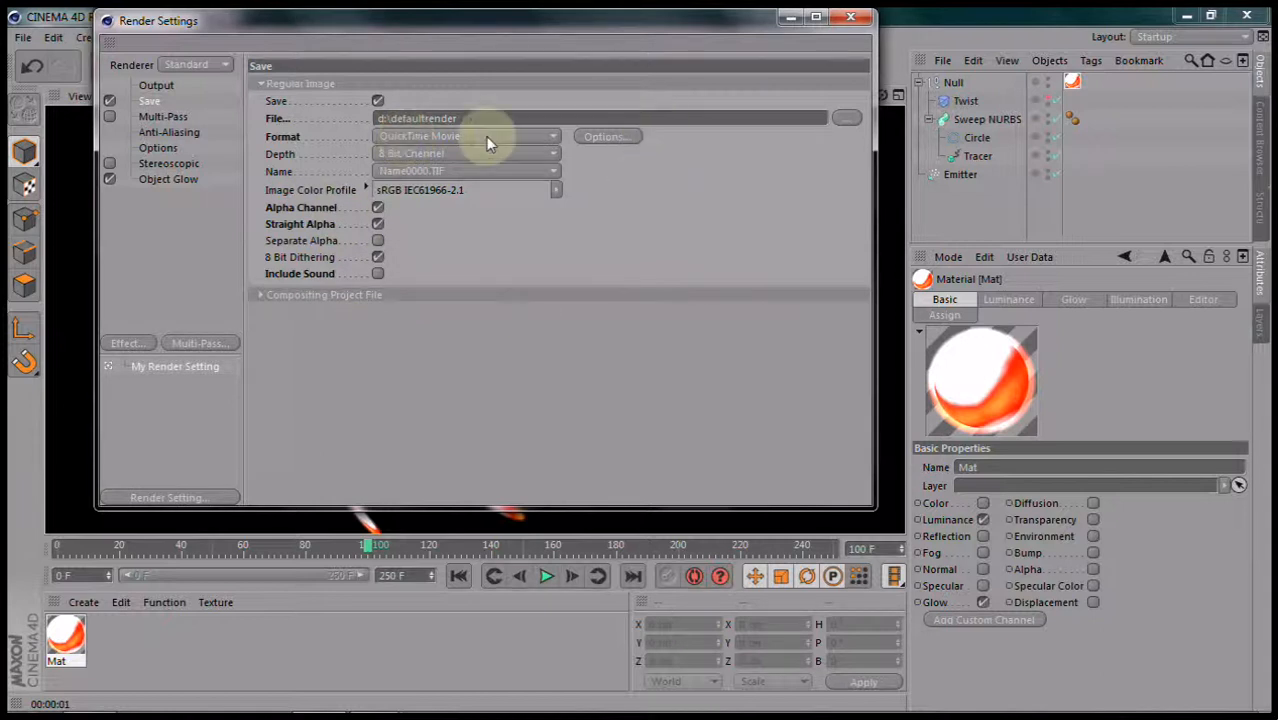
click(610, 137)
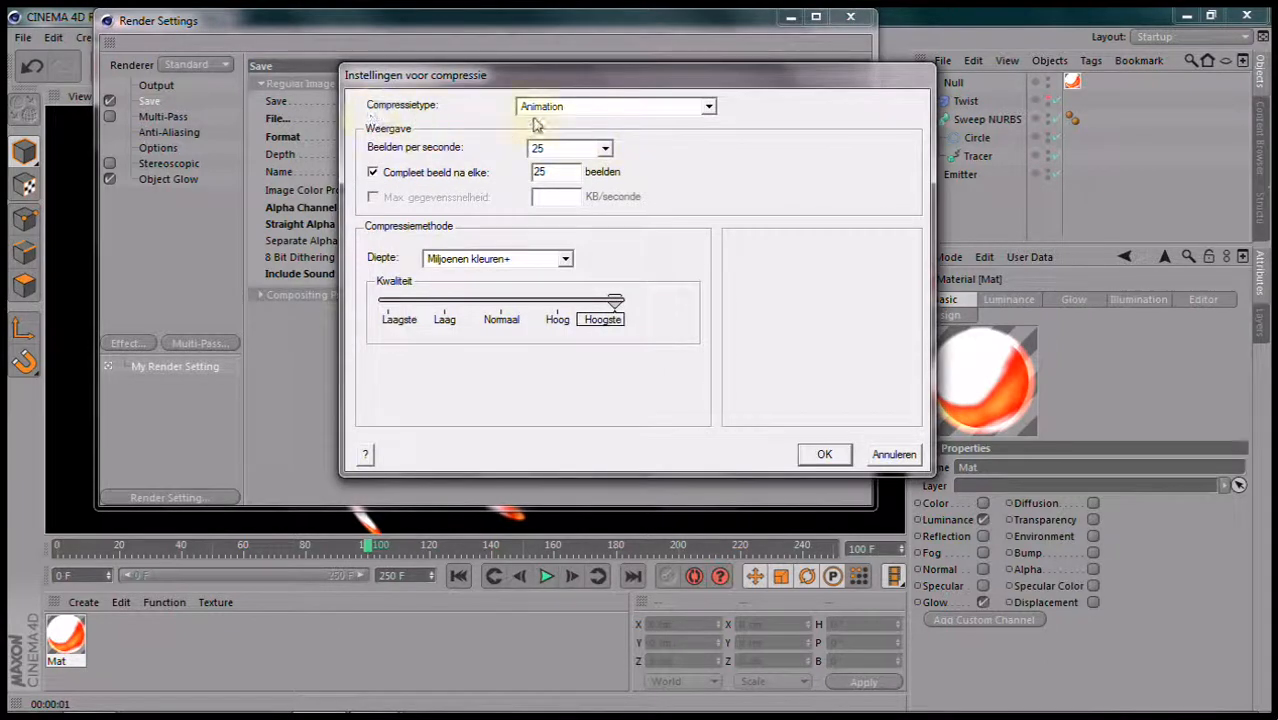
click(709, 108)
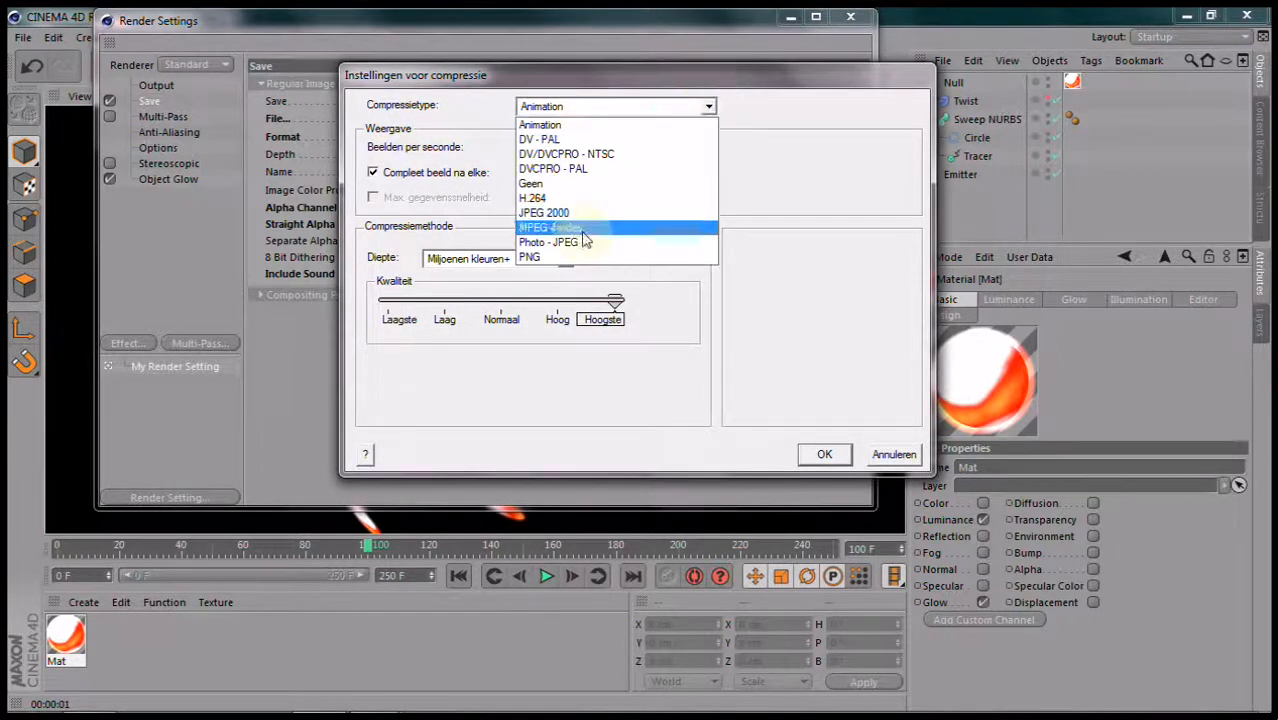
click(781, 101)
click(826, 452)
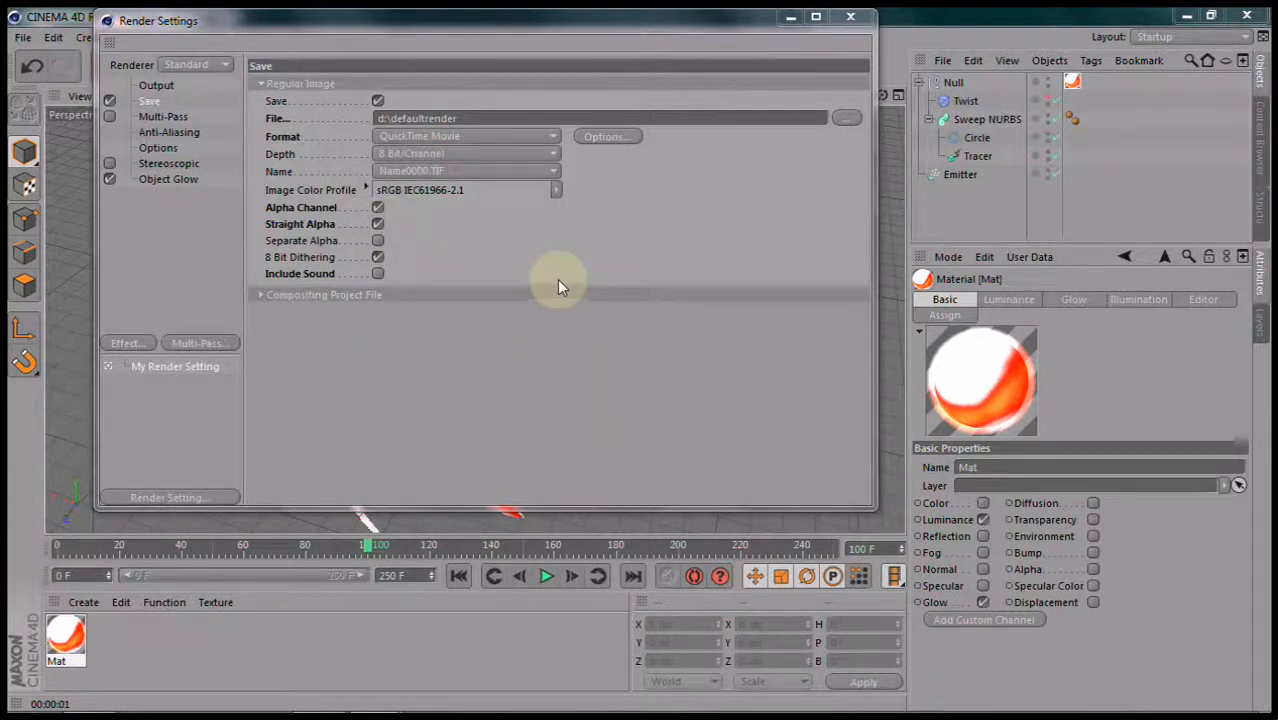
click(848, 20)
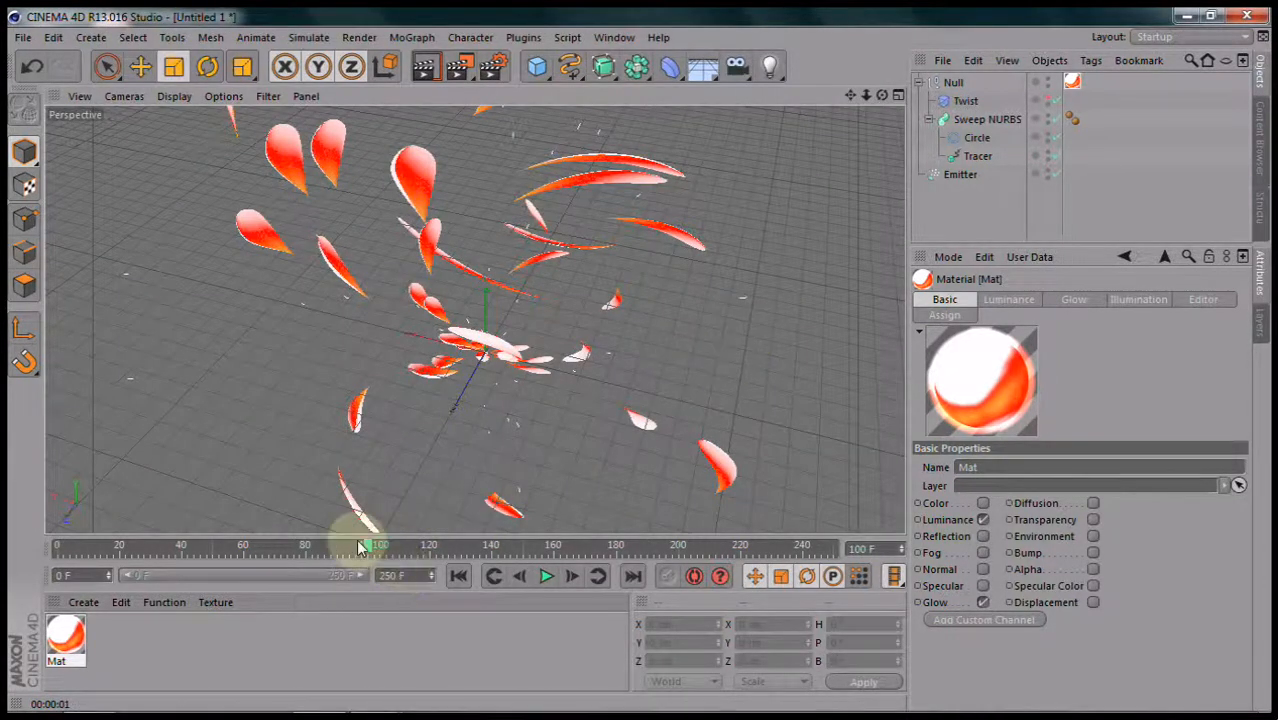
Scrub the timeline to frame 169 and render the perspective view.
drag(371, 548, 584, 548)
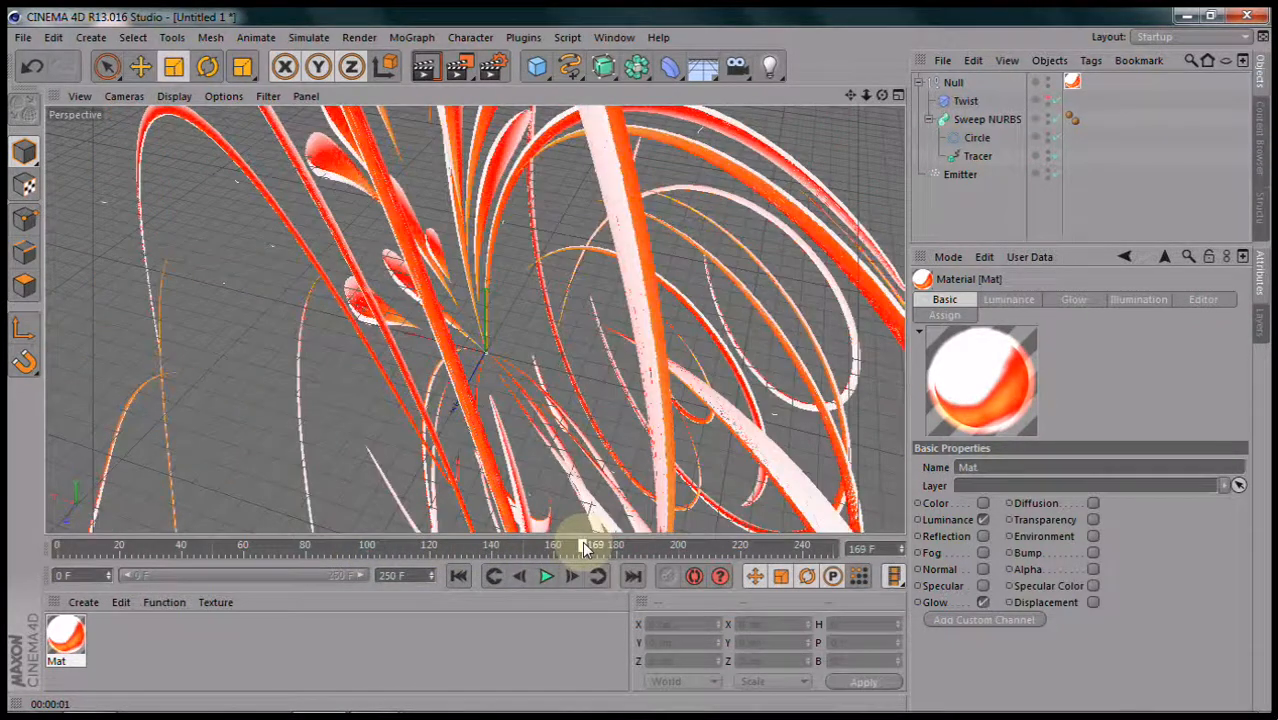
click(425, 66)
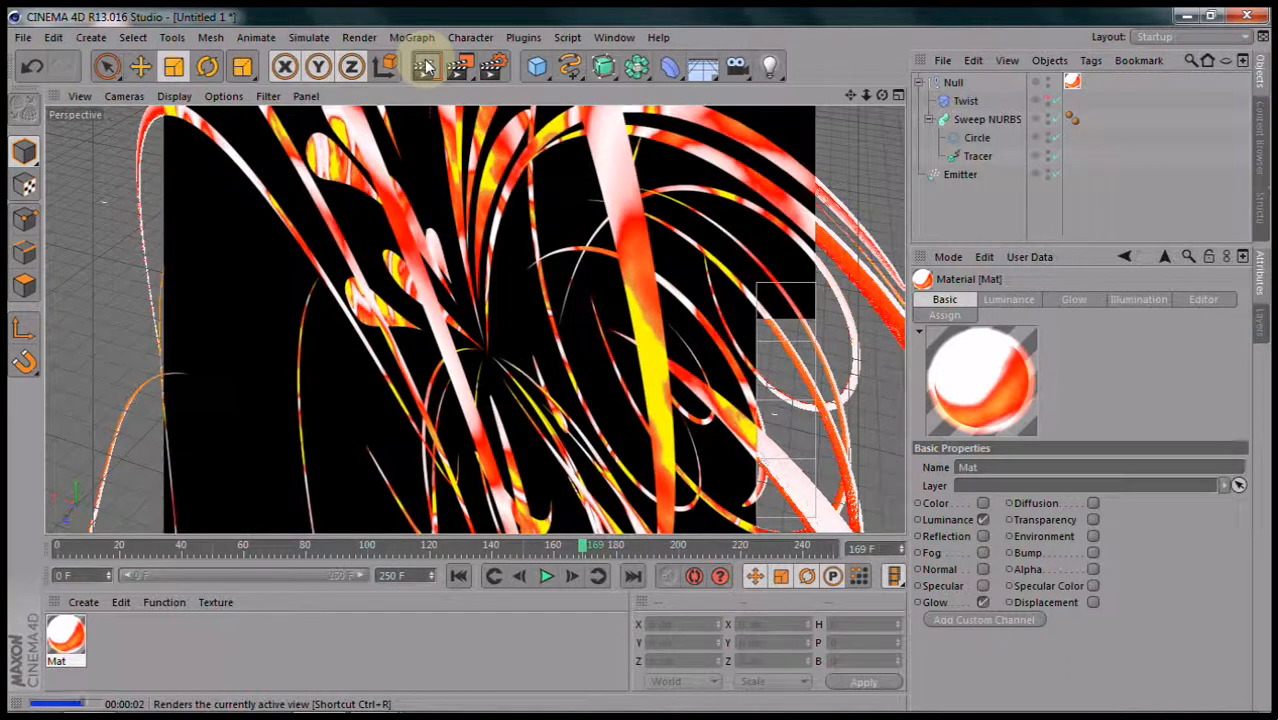